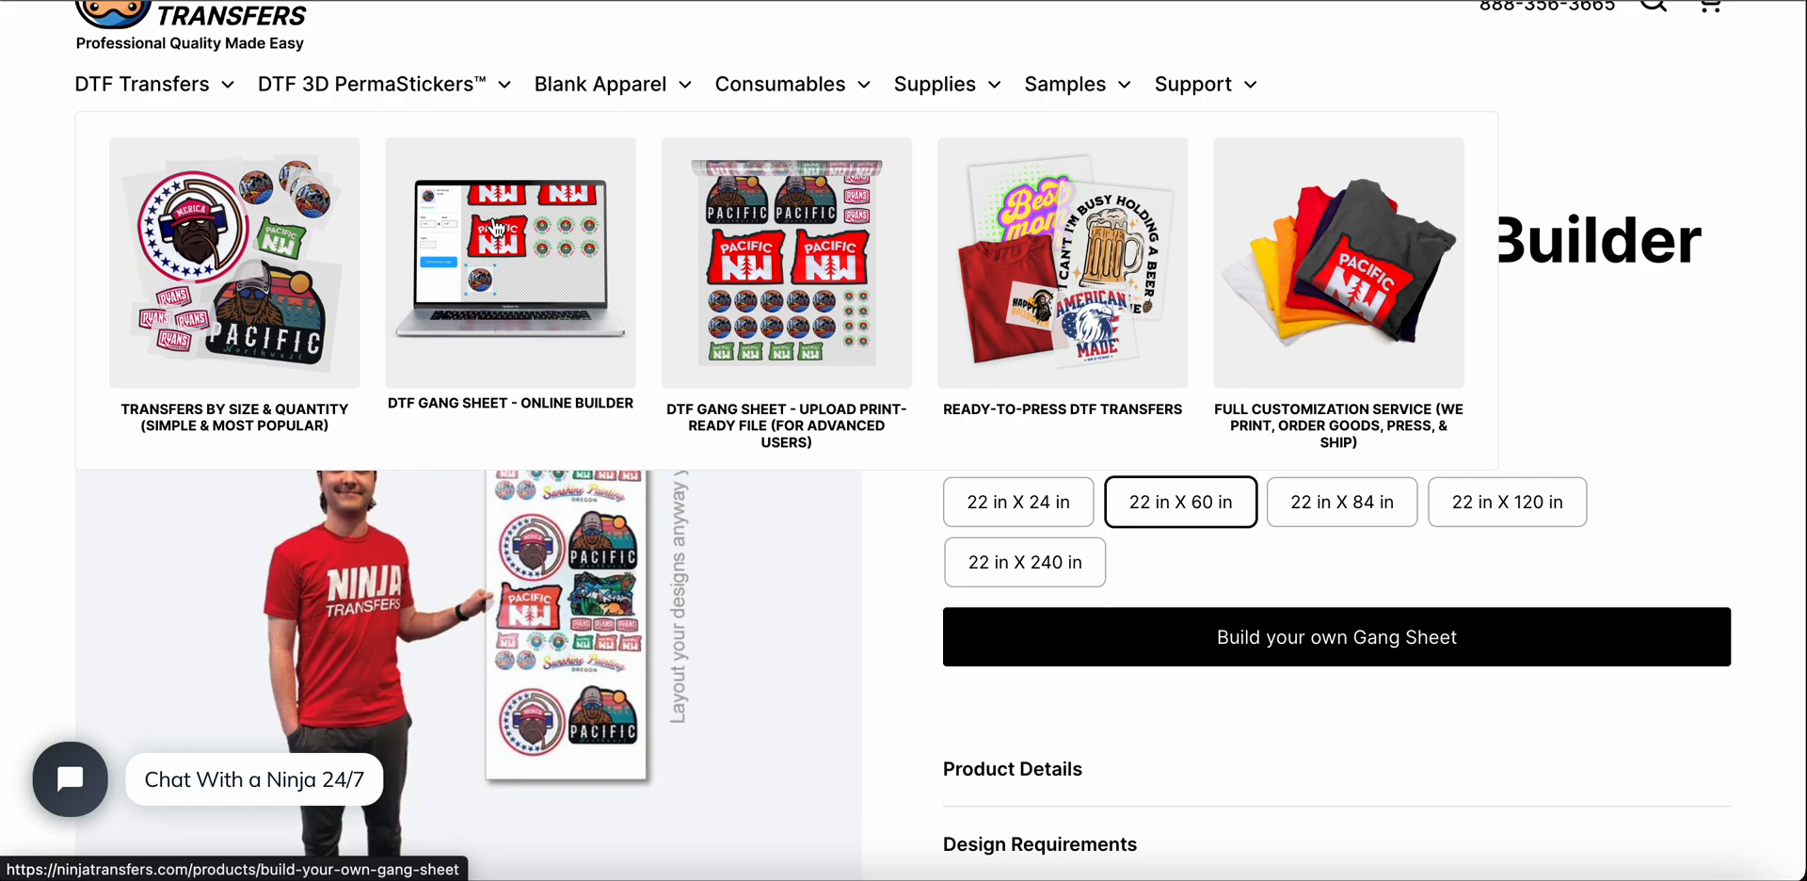
# Start a 22 in x 60 in sheet in the online gang sheet builder and place the Ninja Transfers logo on it.
pyautogui.moveTo(463, 92)
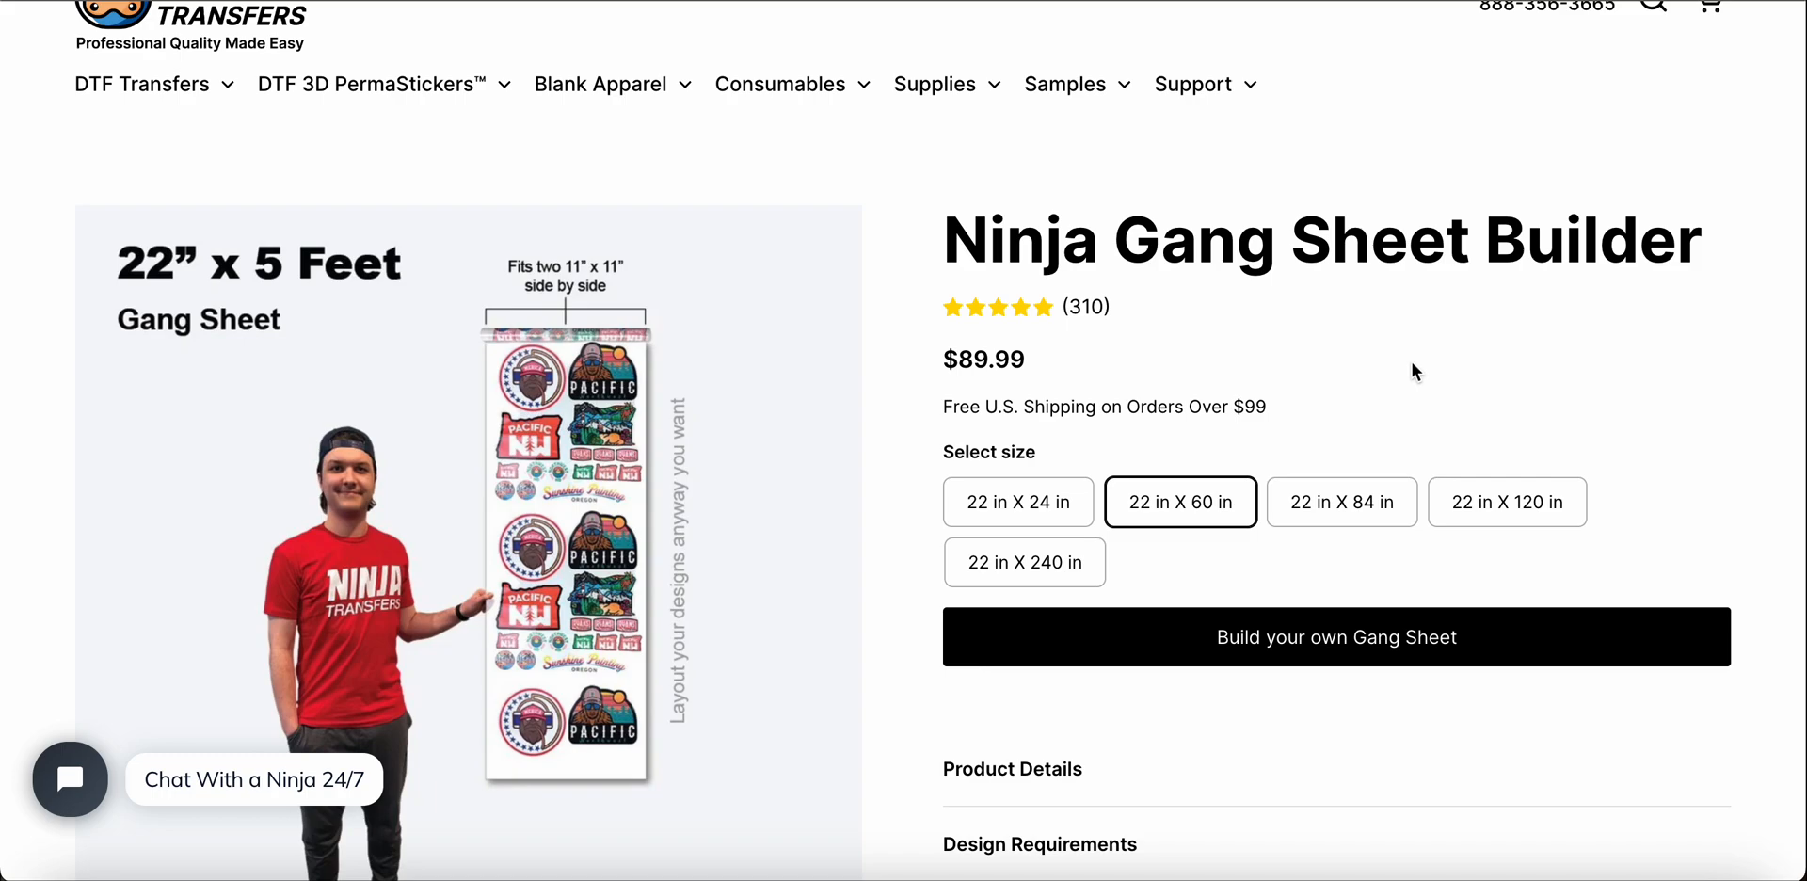
pyautogui.click(1157, 628)
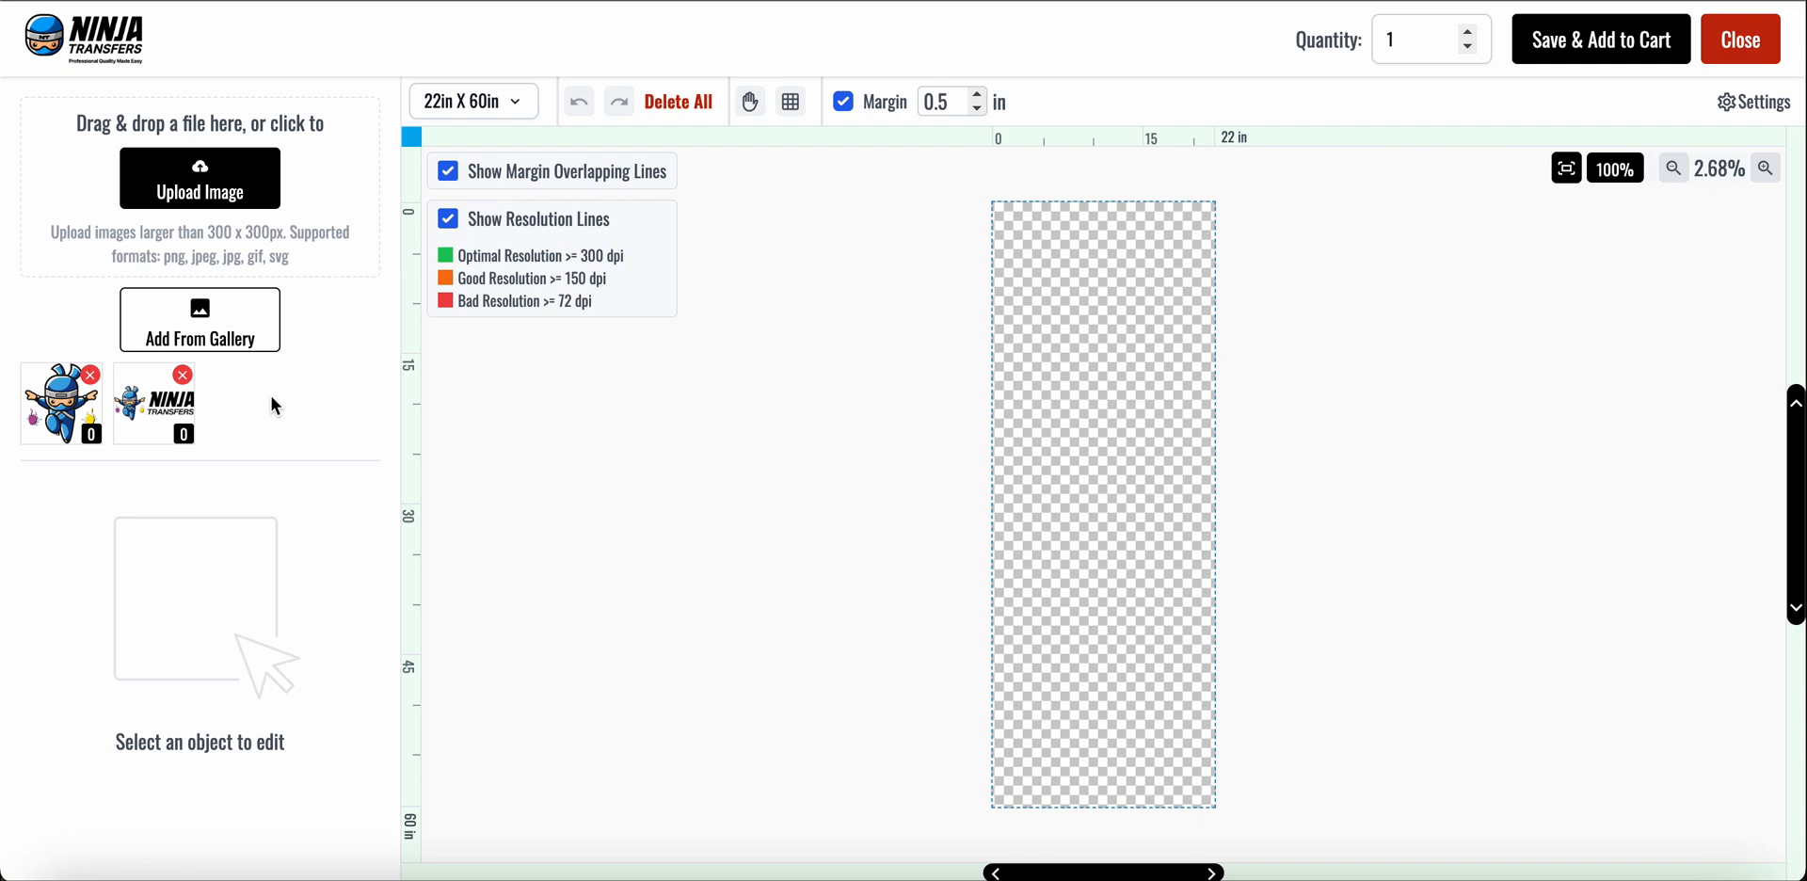
pyautogui.click(157, 421)
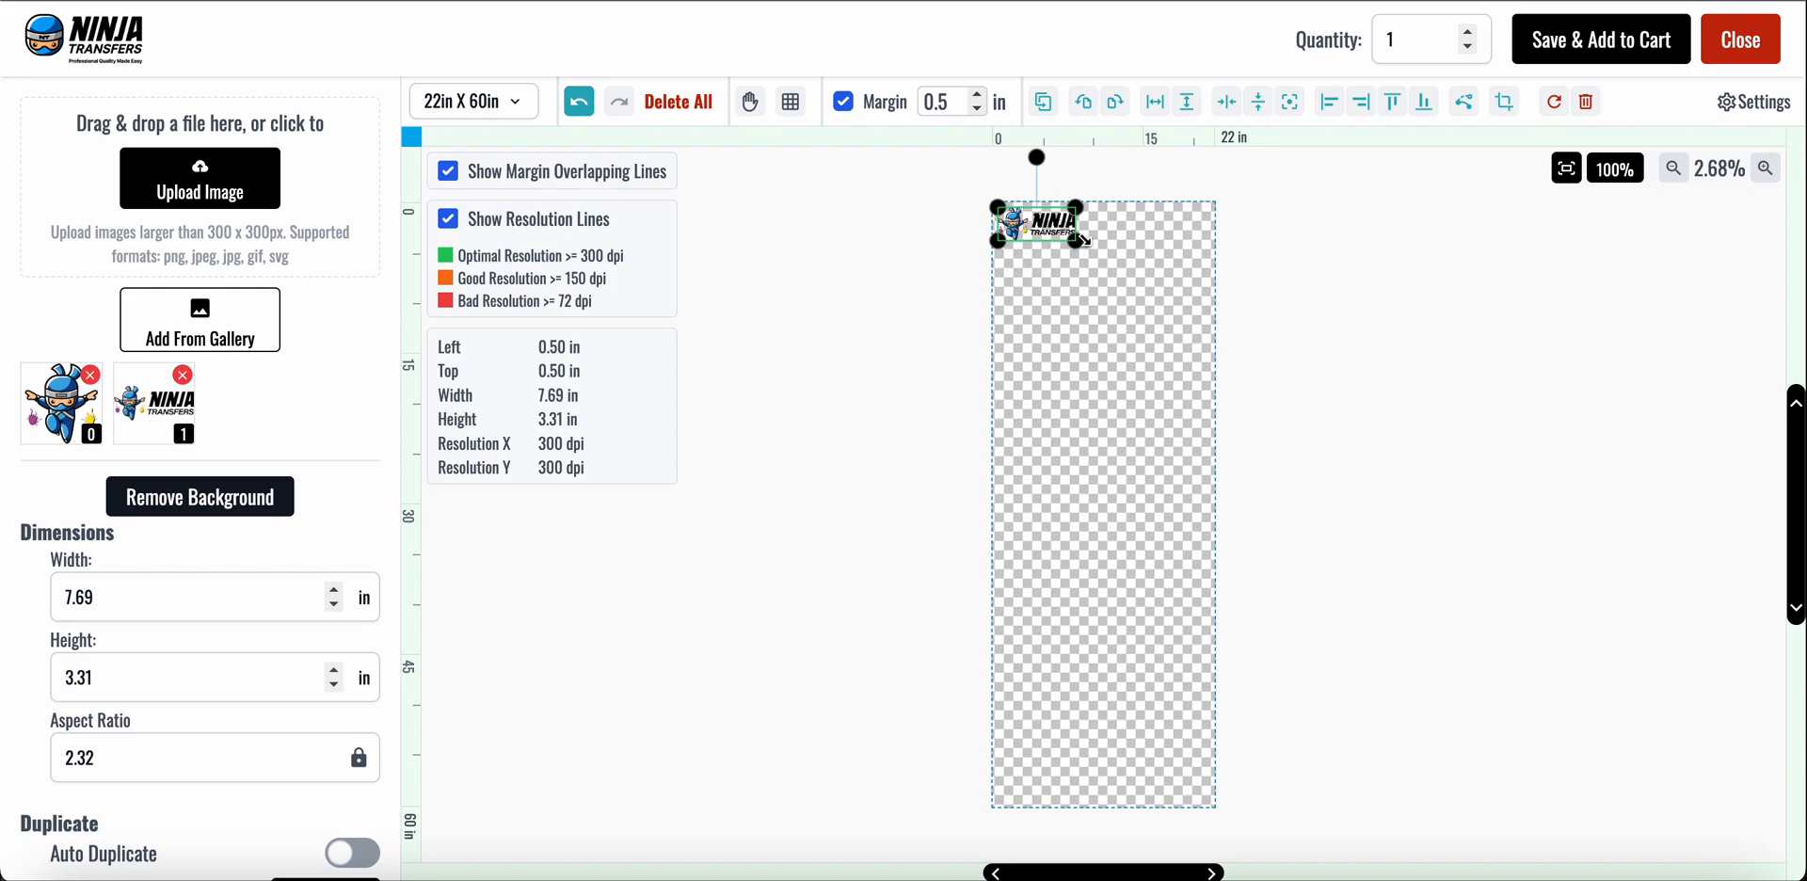
# Set the logo's width to 10.5 in with its aspect ratio locked.
pyautogui.moveTo(1077, 241)
pyautogui.mouseDown()
pyautogui.moveTo(1106, 253)
pyautogui.moveTo(1073, 246)
pyautogui.mouseUp()
pyautogui.doubleClick(162, 607)
pyautogui.write('10.5')
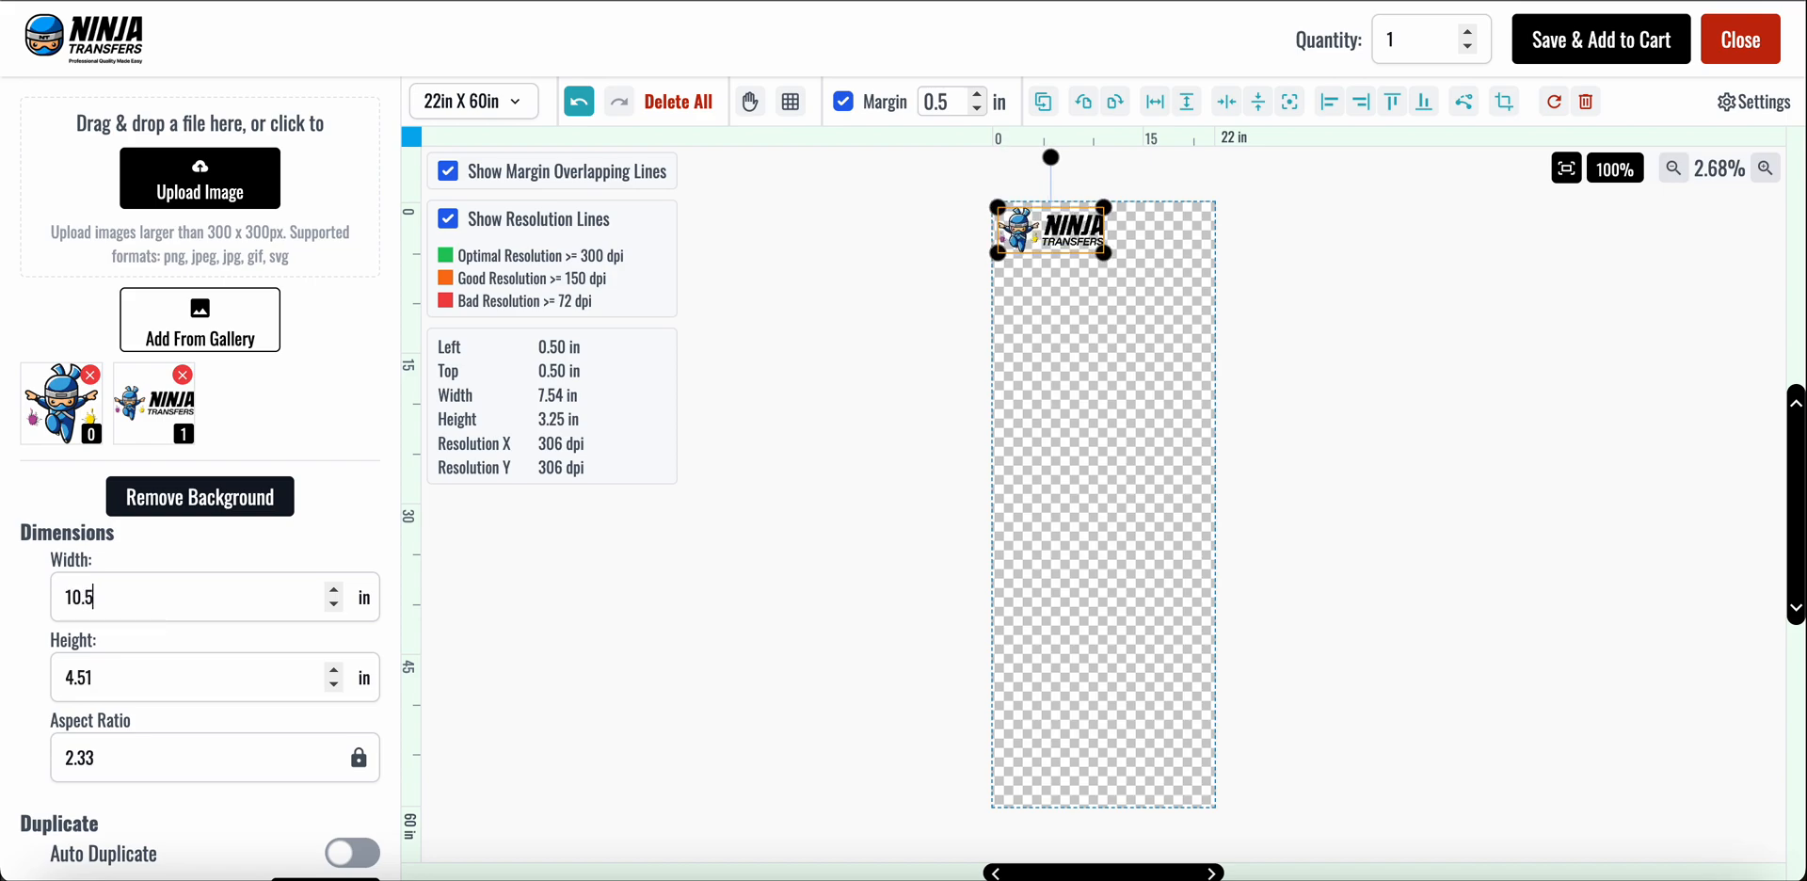
pyautogui.click(746, 476)
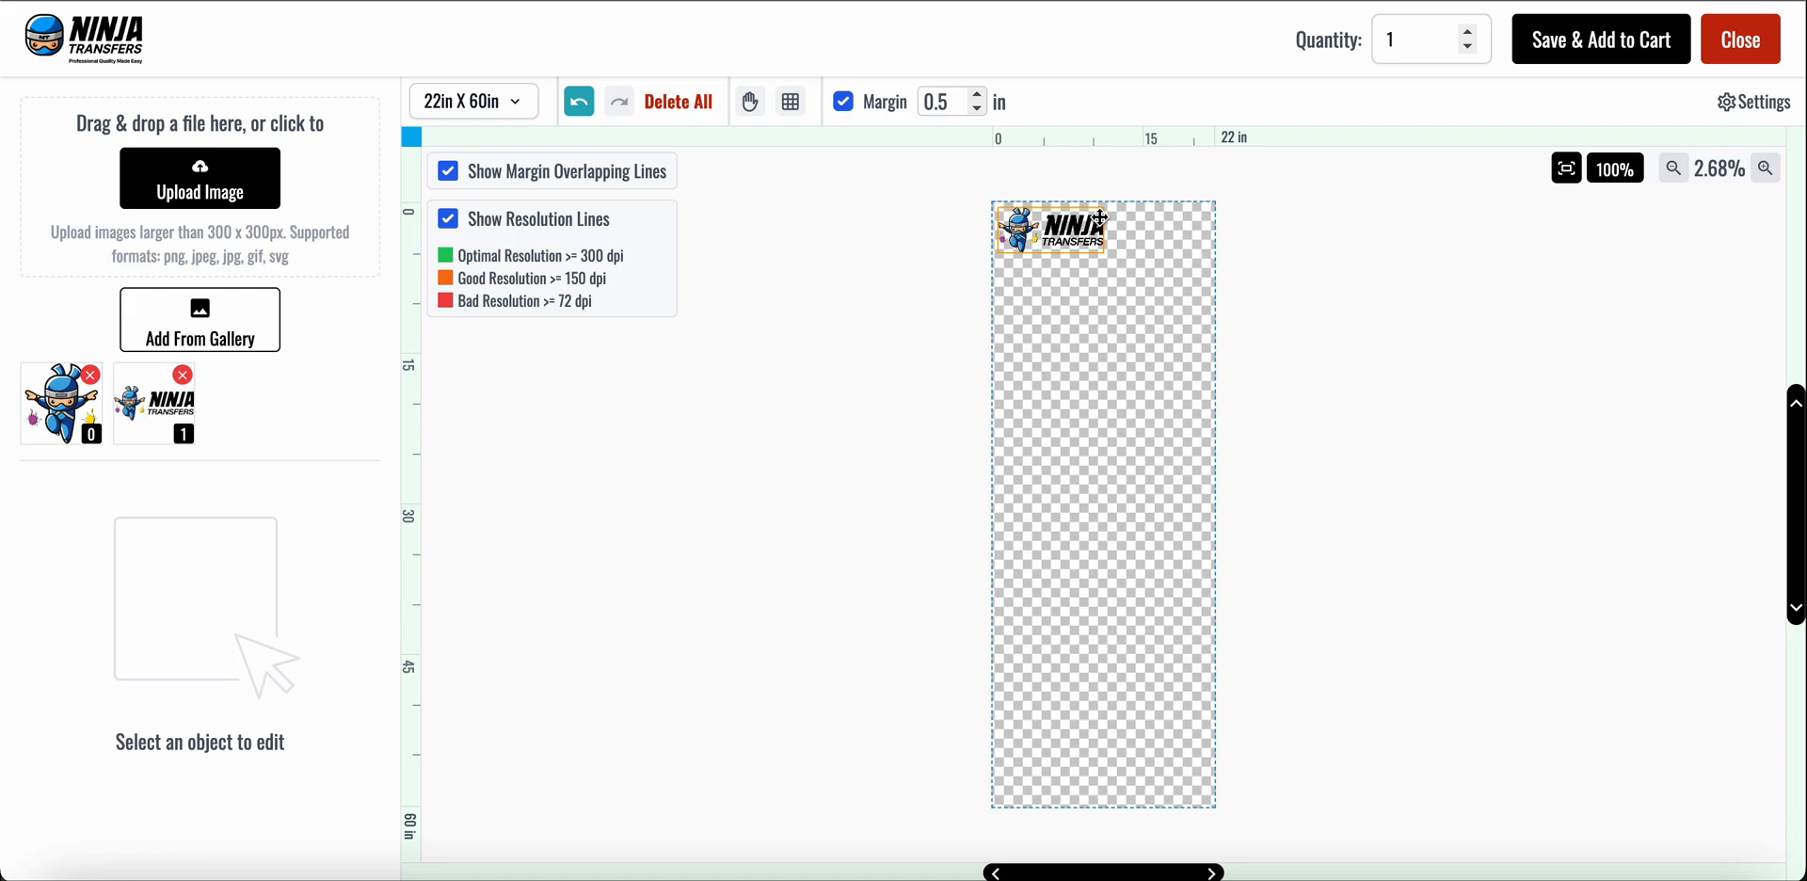
pyautogui.click(1052, 243)
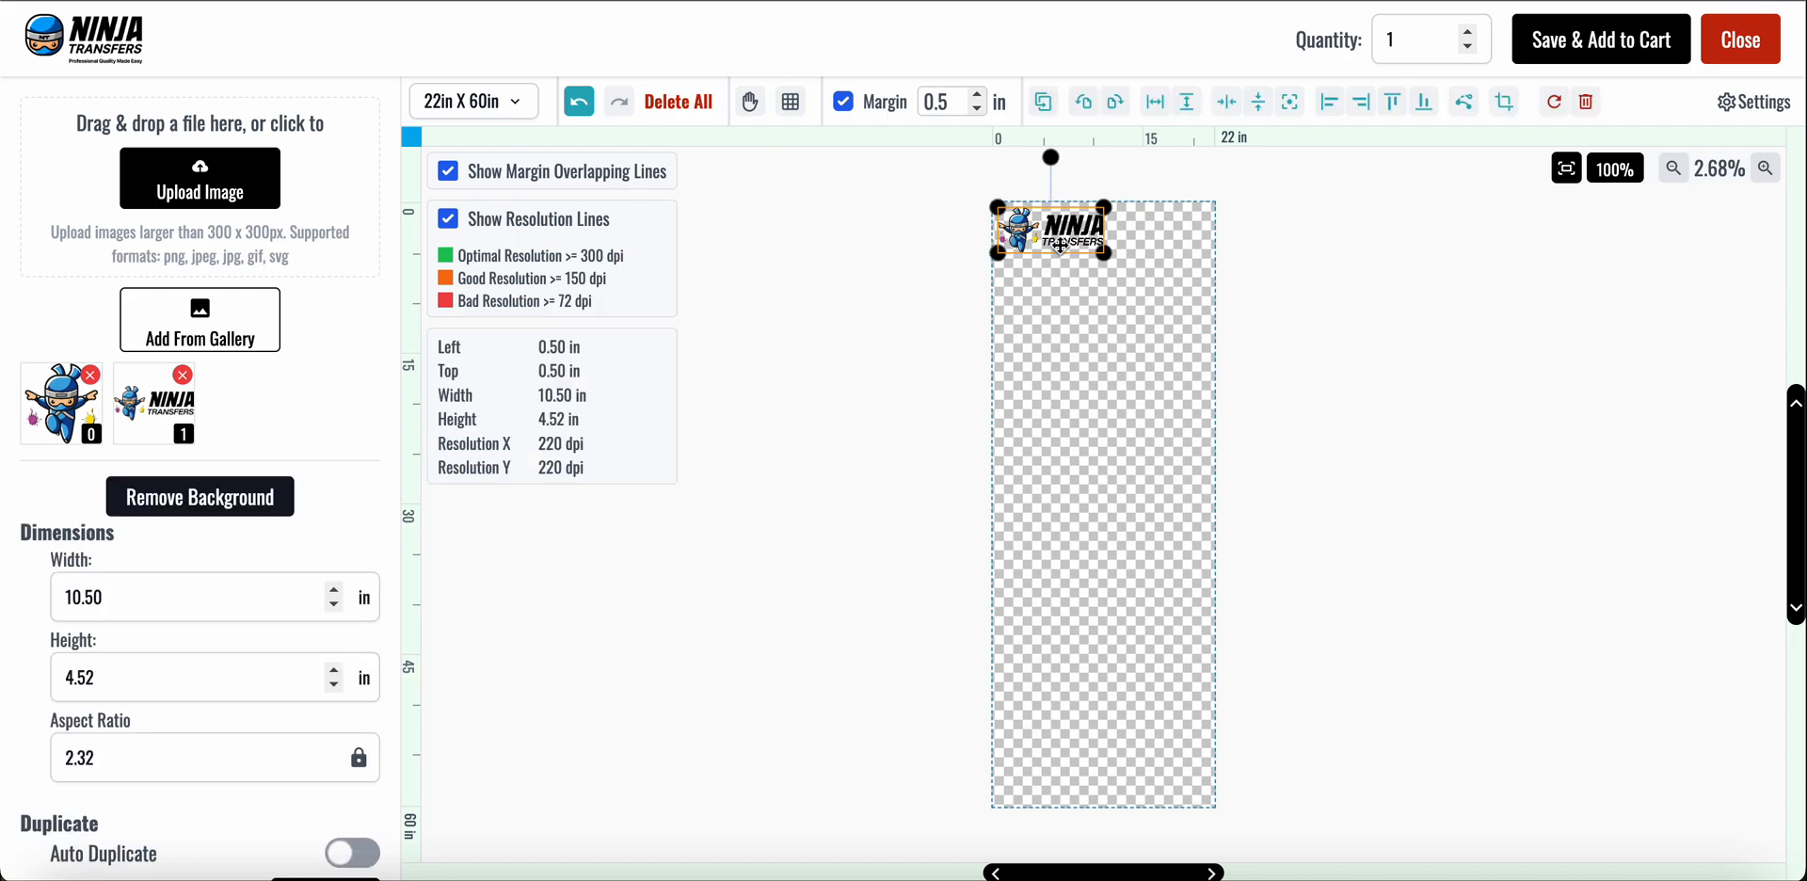
# Try enlarging the logo freehand to about 16.5 in wide, and restore its width to 10.5 in.
pyautogui.moveTo(1106, 252); pyautogui.dragTo(1164, 285)
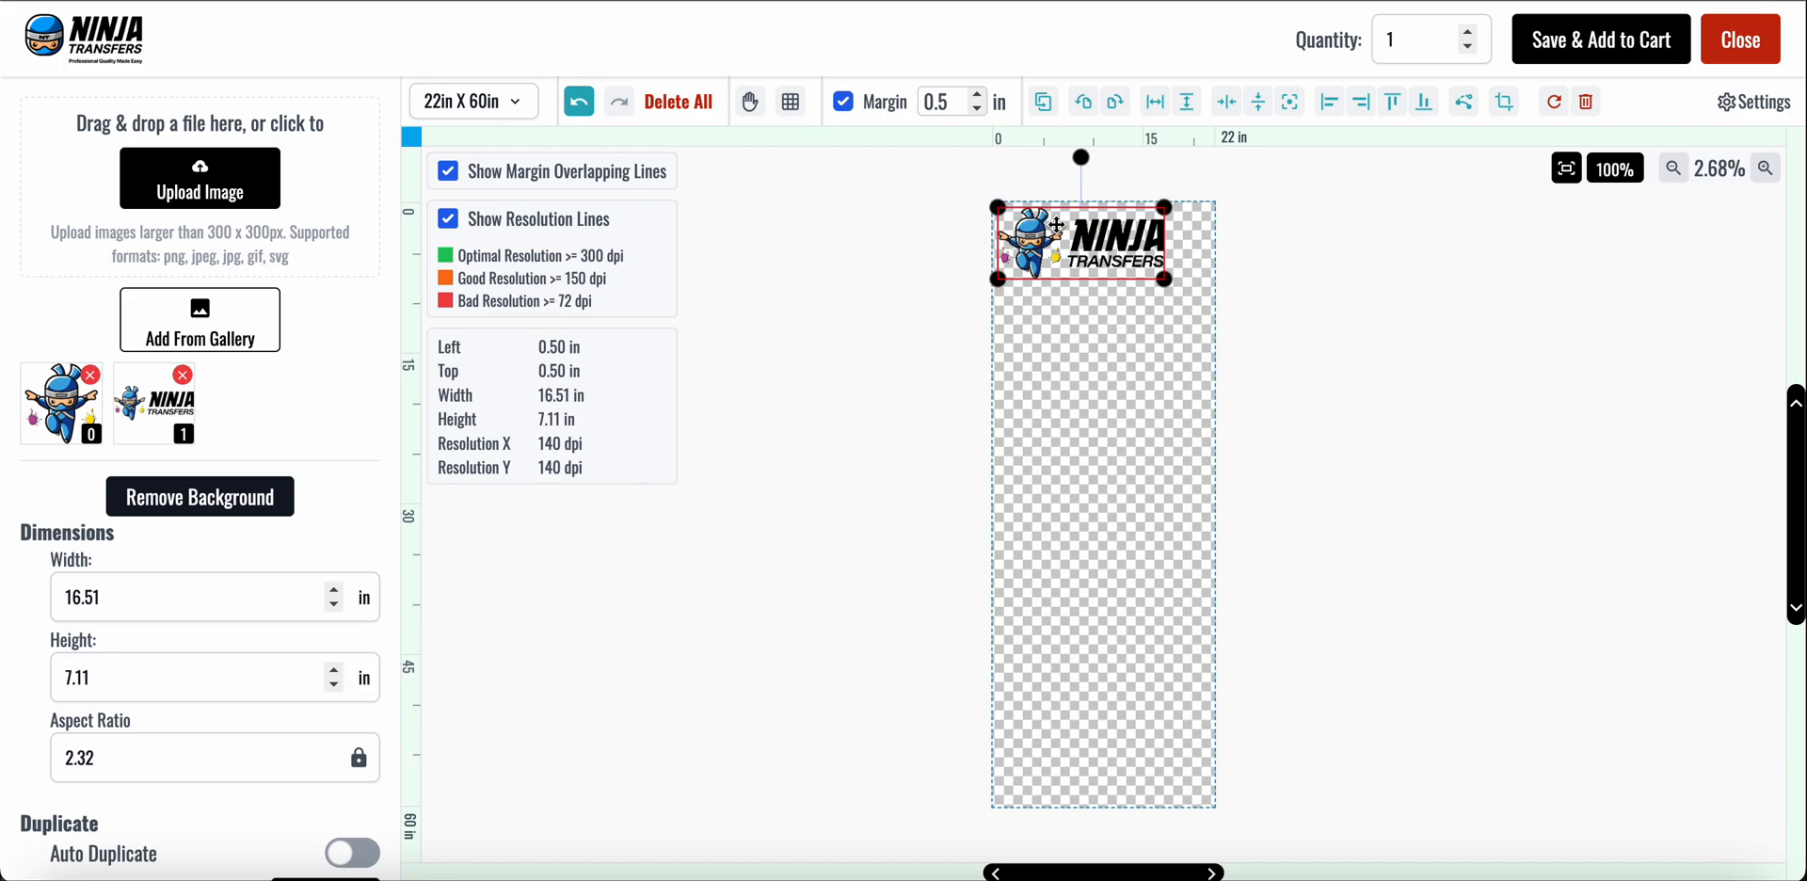
pyautogui.moveTo(1166, 282); pyautogui.dragTo(1100, 256)
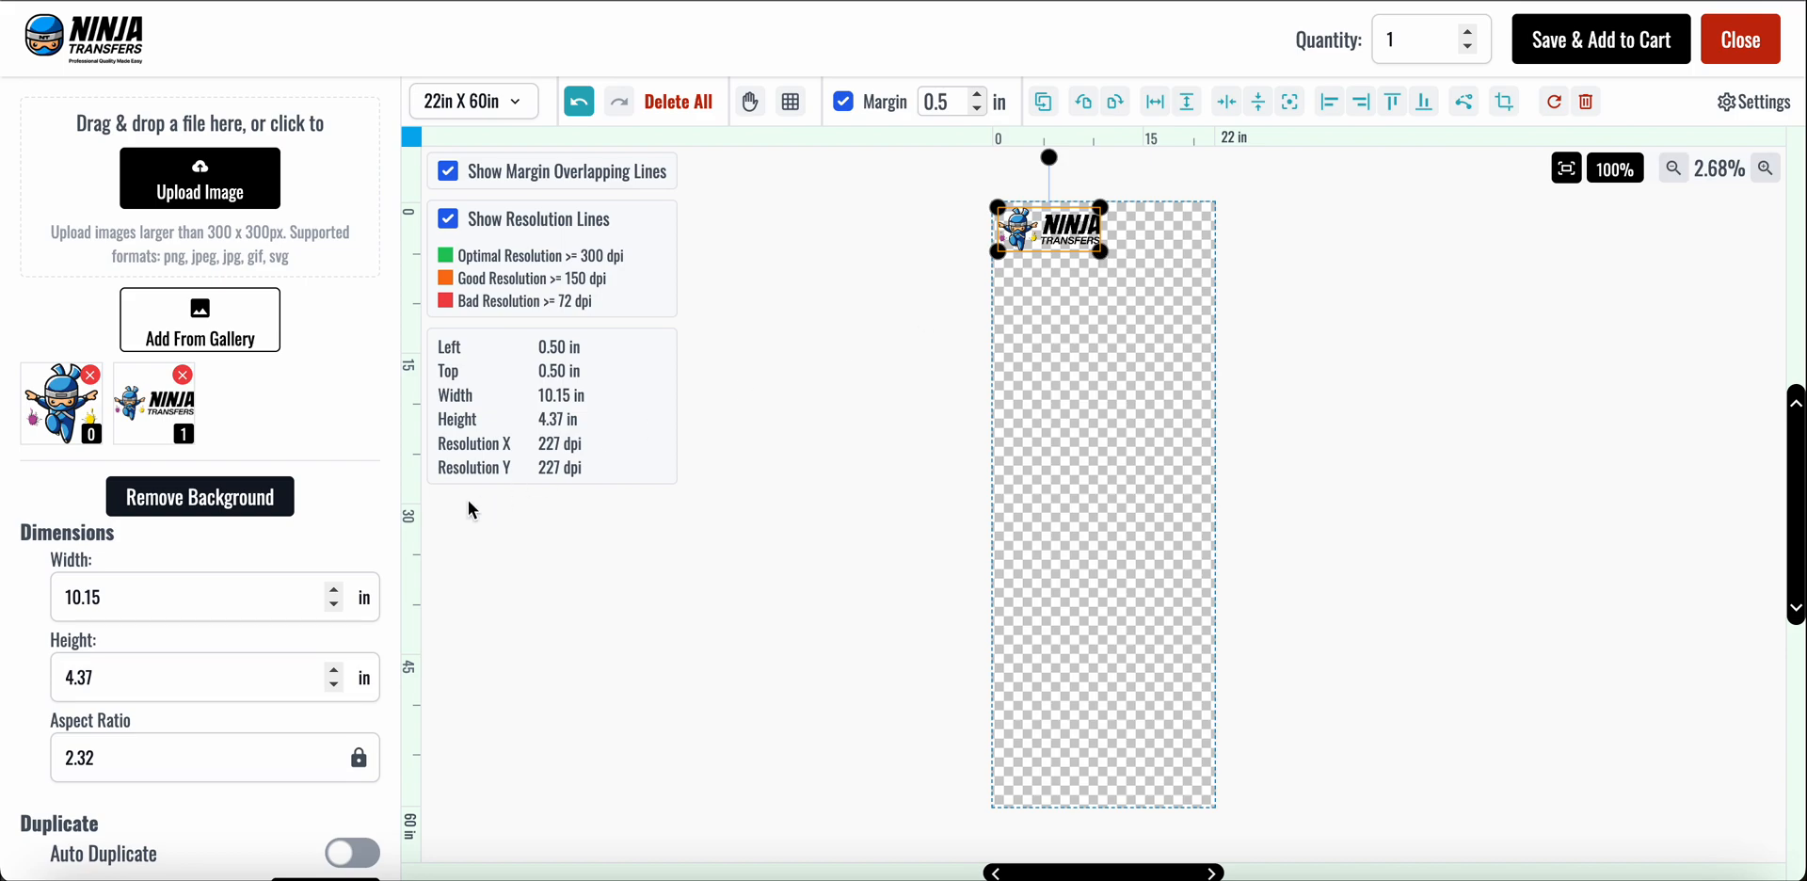
pyautogui.doubleClick(216, 599)
pyautogui.write('10.5')
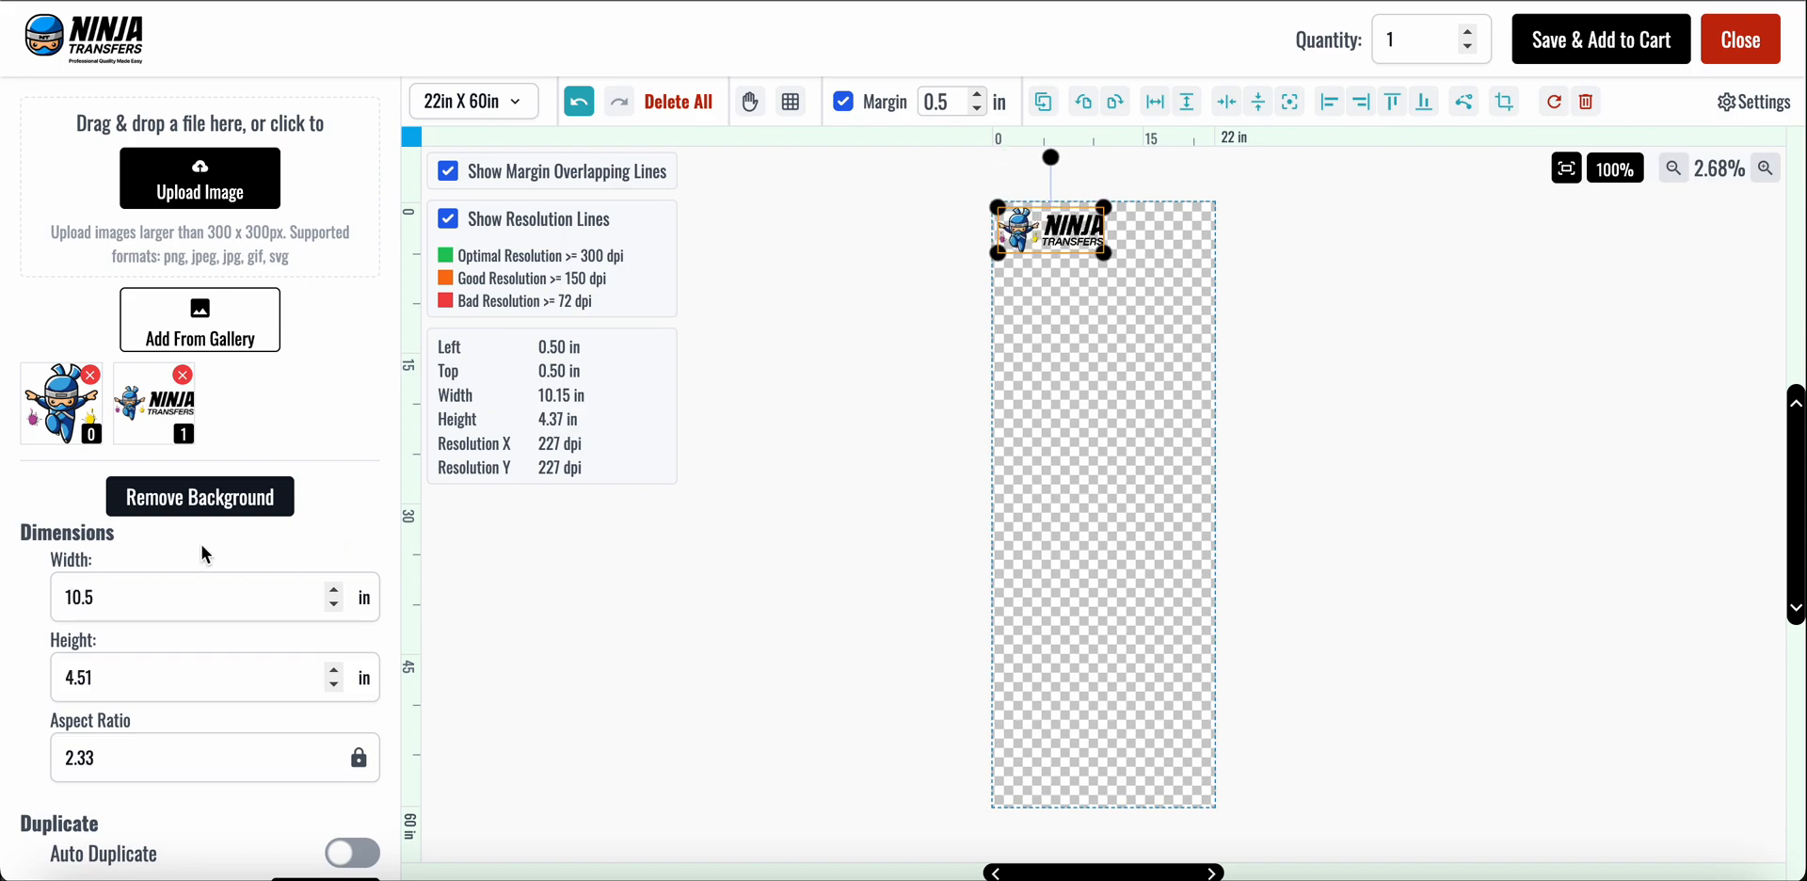
# Try placing a single duplicate of the logo beside the original, and delete that copy.
pyautogui.click(1042, 102)
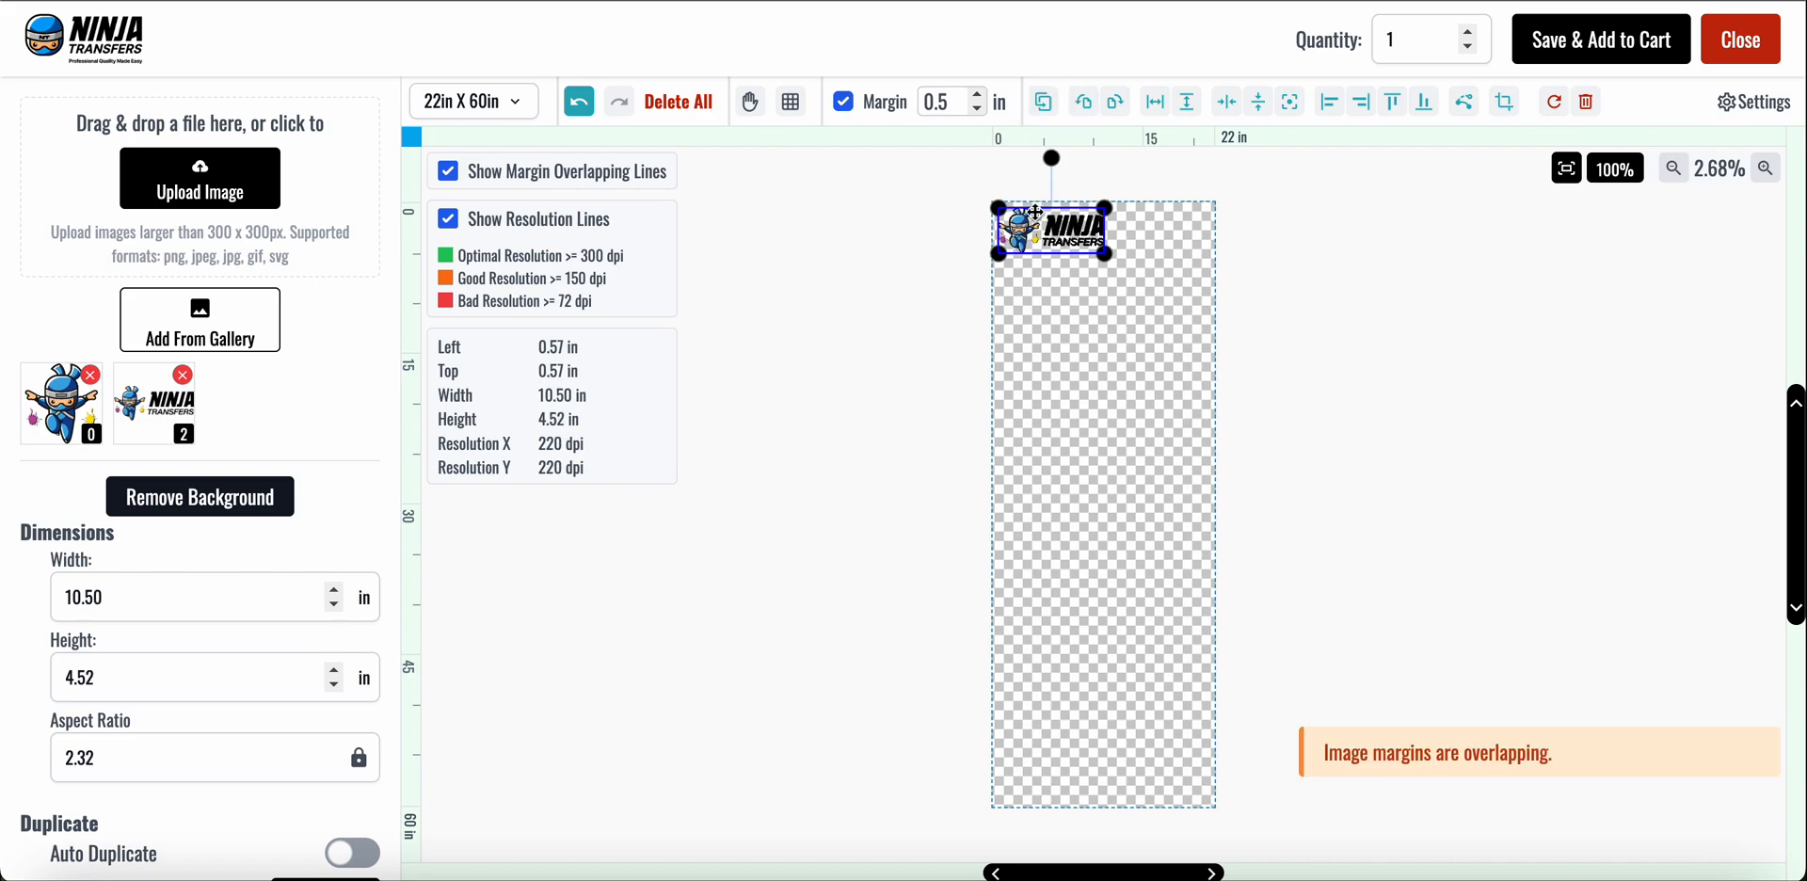
pyautogui.moveTo(1035, 213); pyautogui.dragTo(1141, 230)
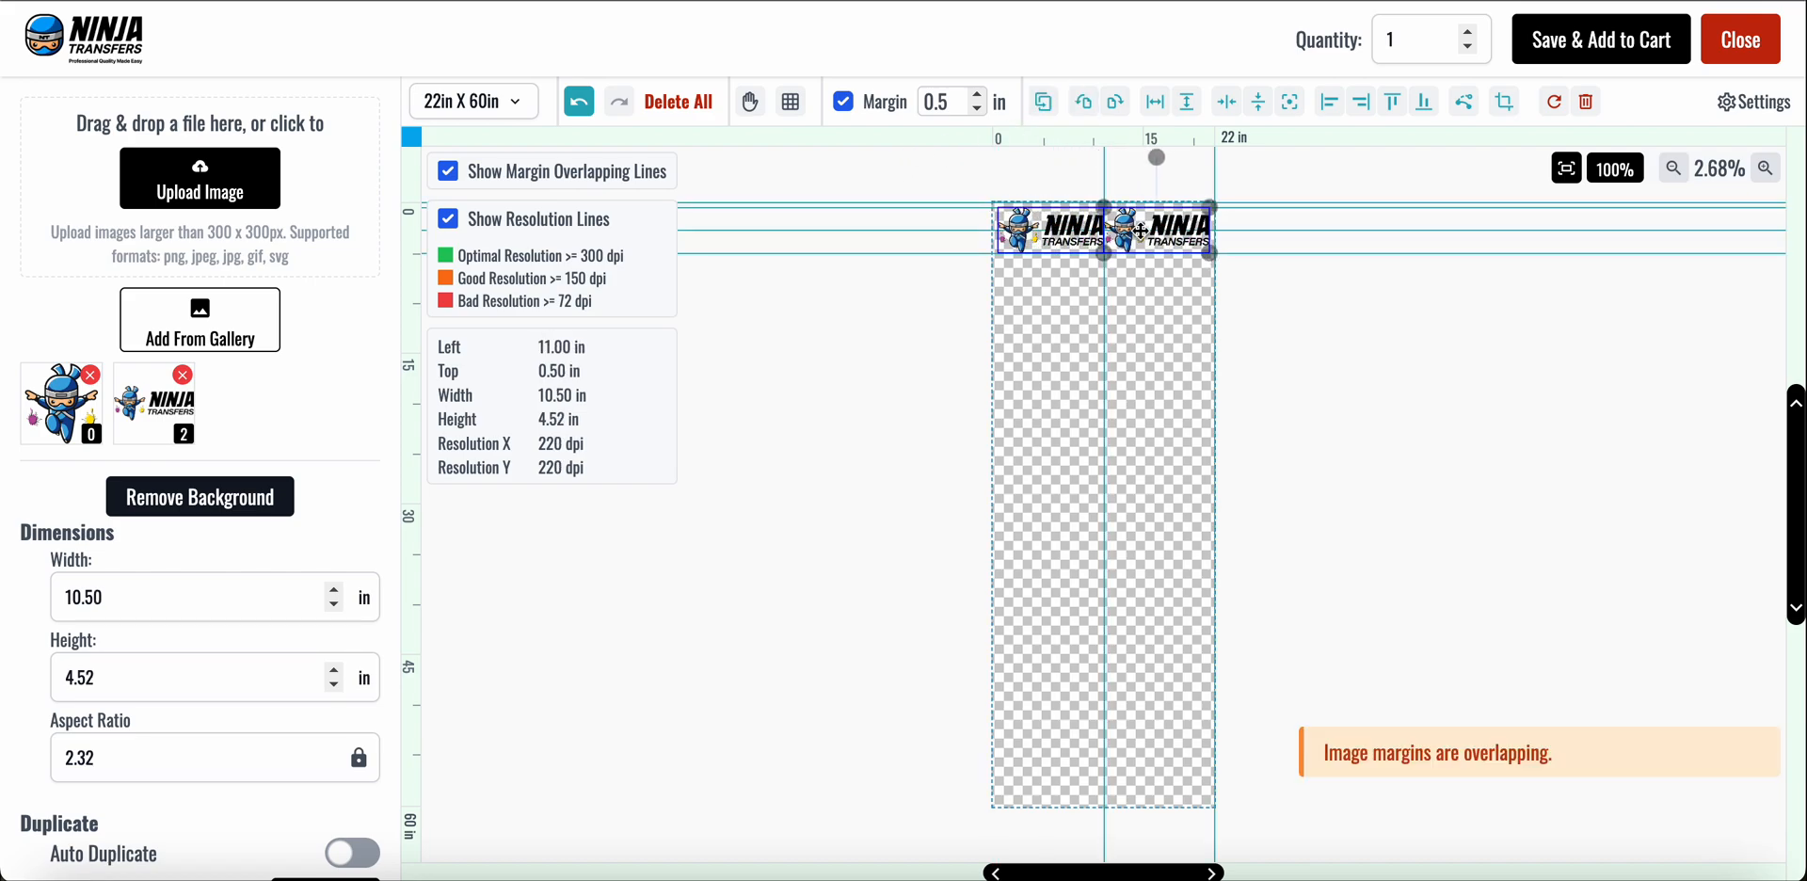
pyautogui.click(1585, 102)
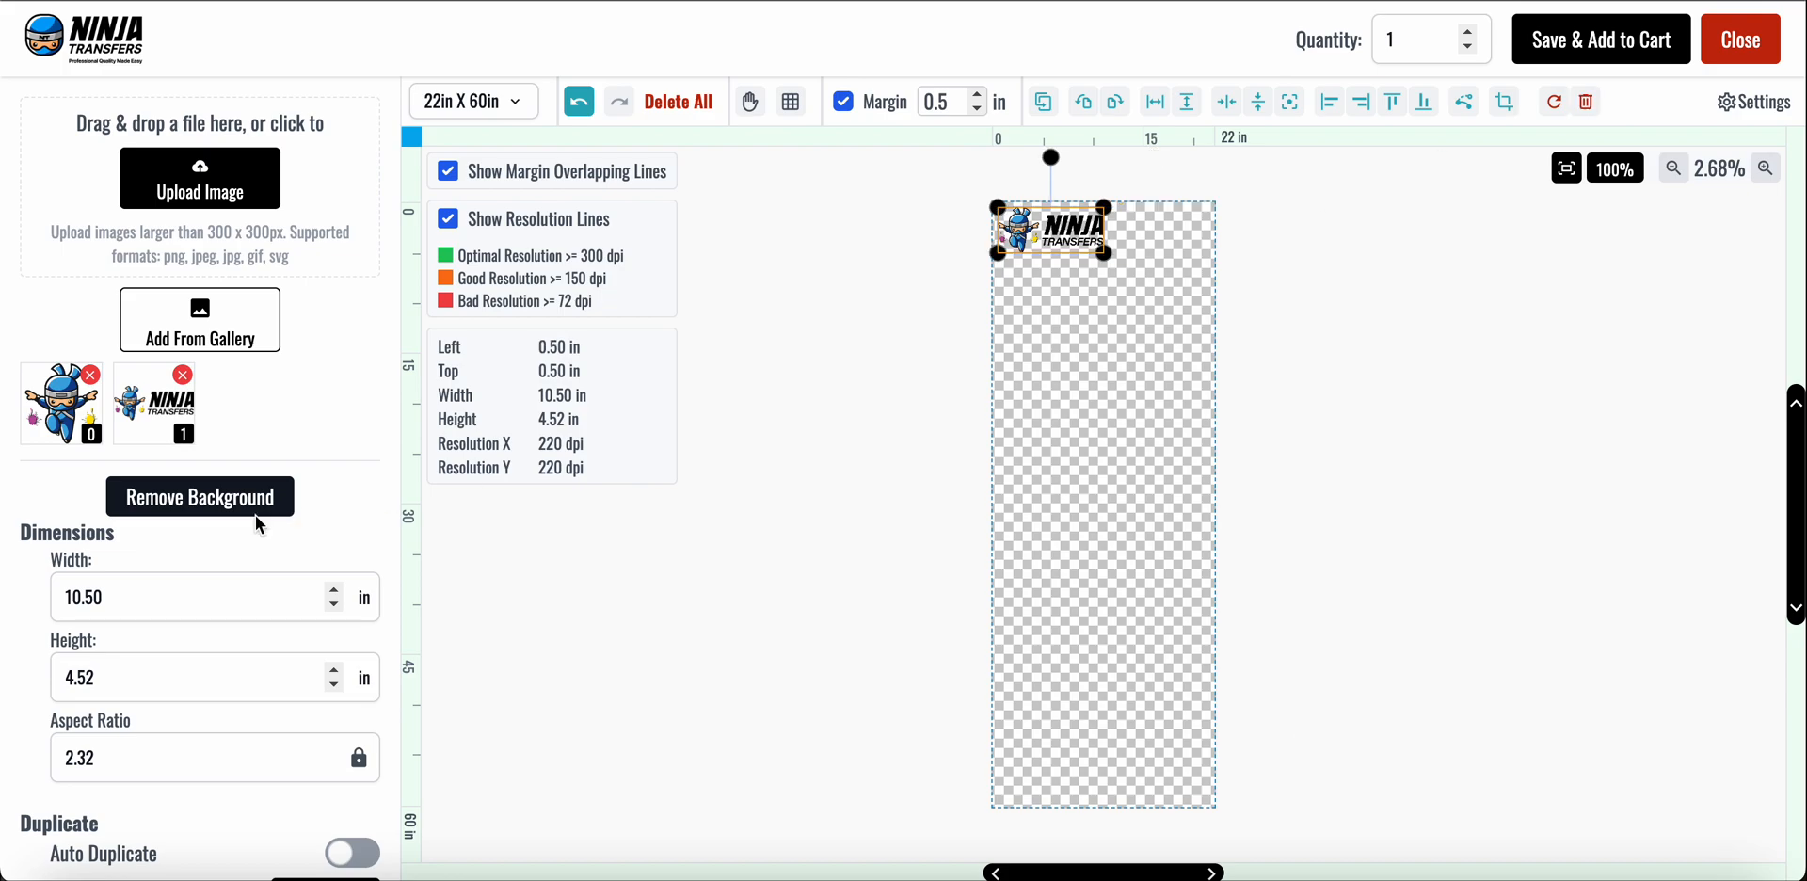
# Auto-duplicate the logo with a 0.5 in margin to fill the sheet with 24 logos in total.
pyautogui.scroll(-1, 256, 516)
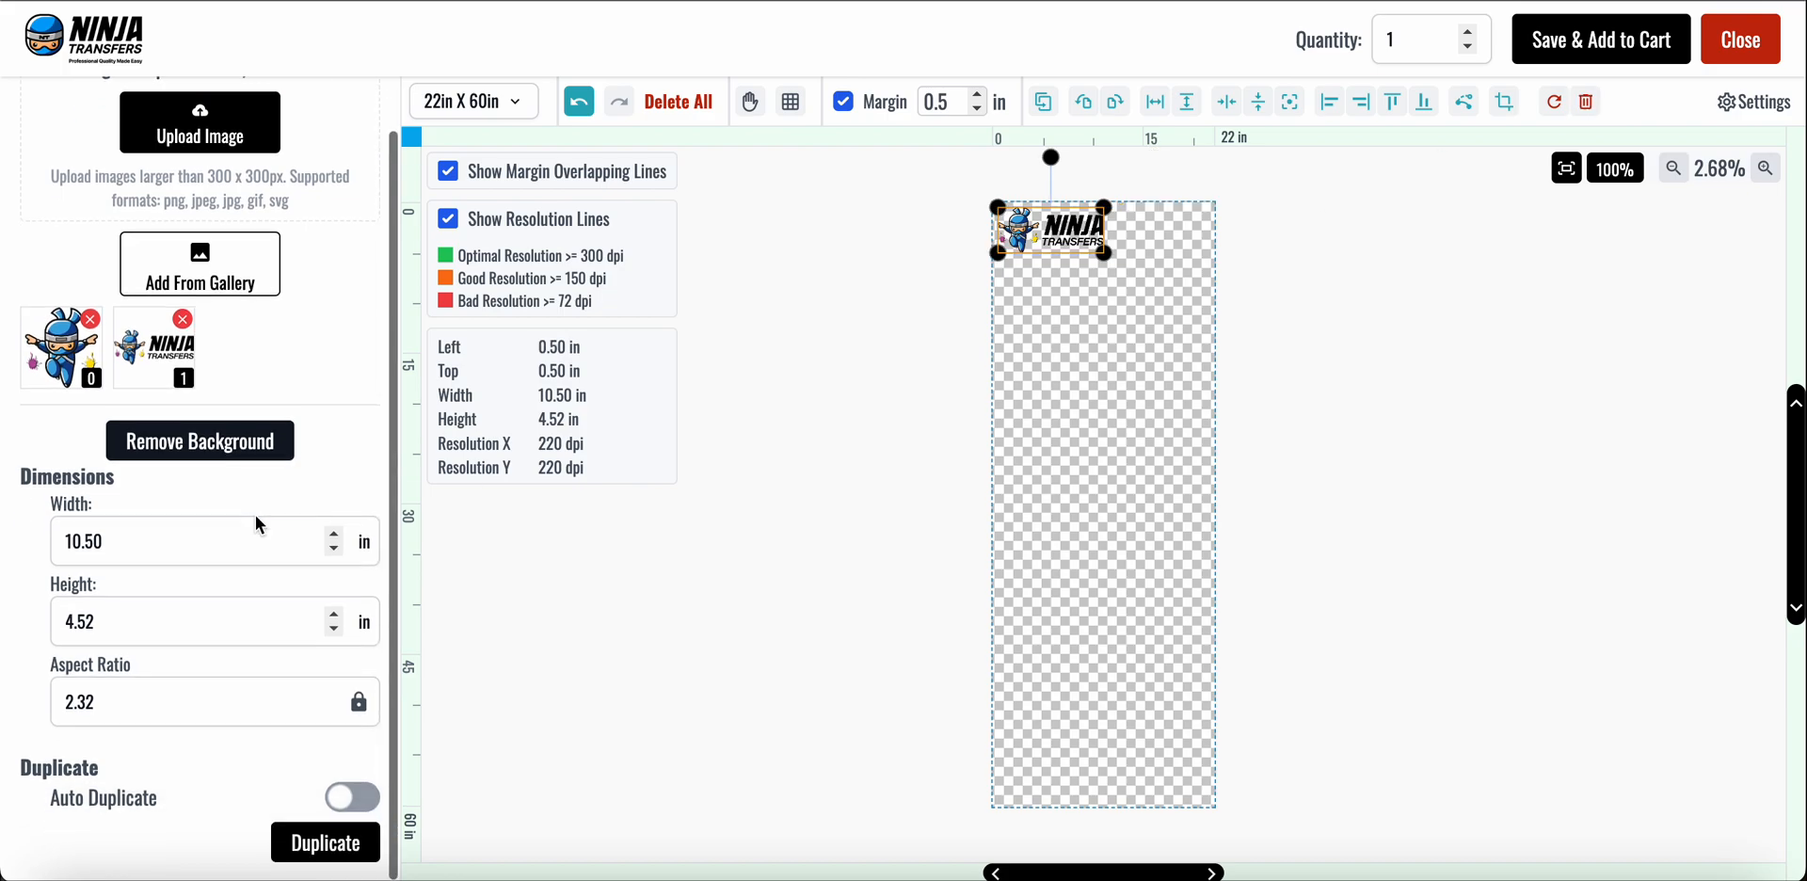
pyautogui.click(353, 798)
pyautogui.scroll(-2, 350, 804)
pyautogui.doubleClick(271, 745)
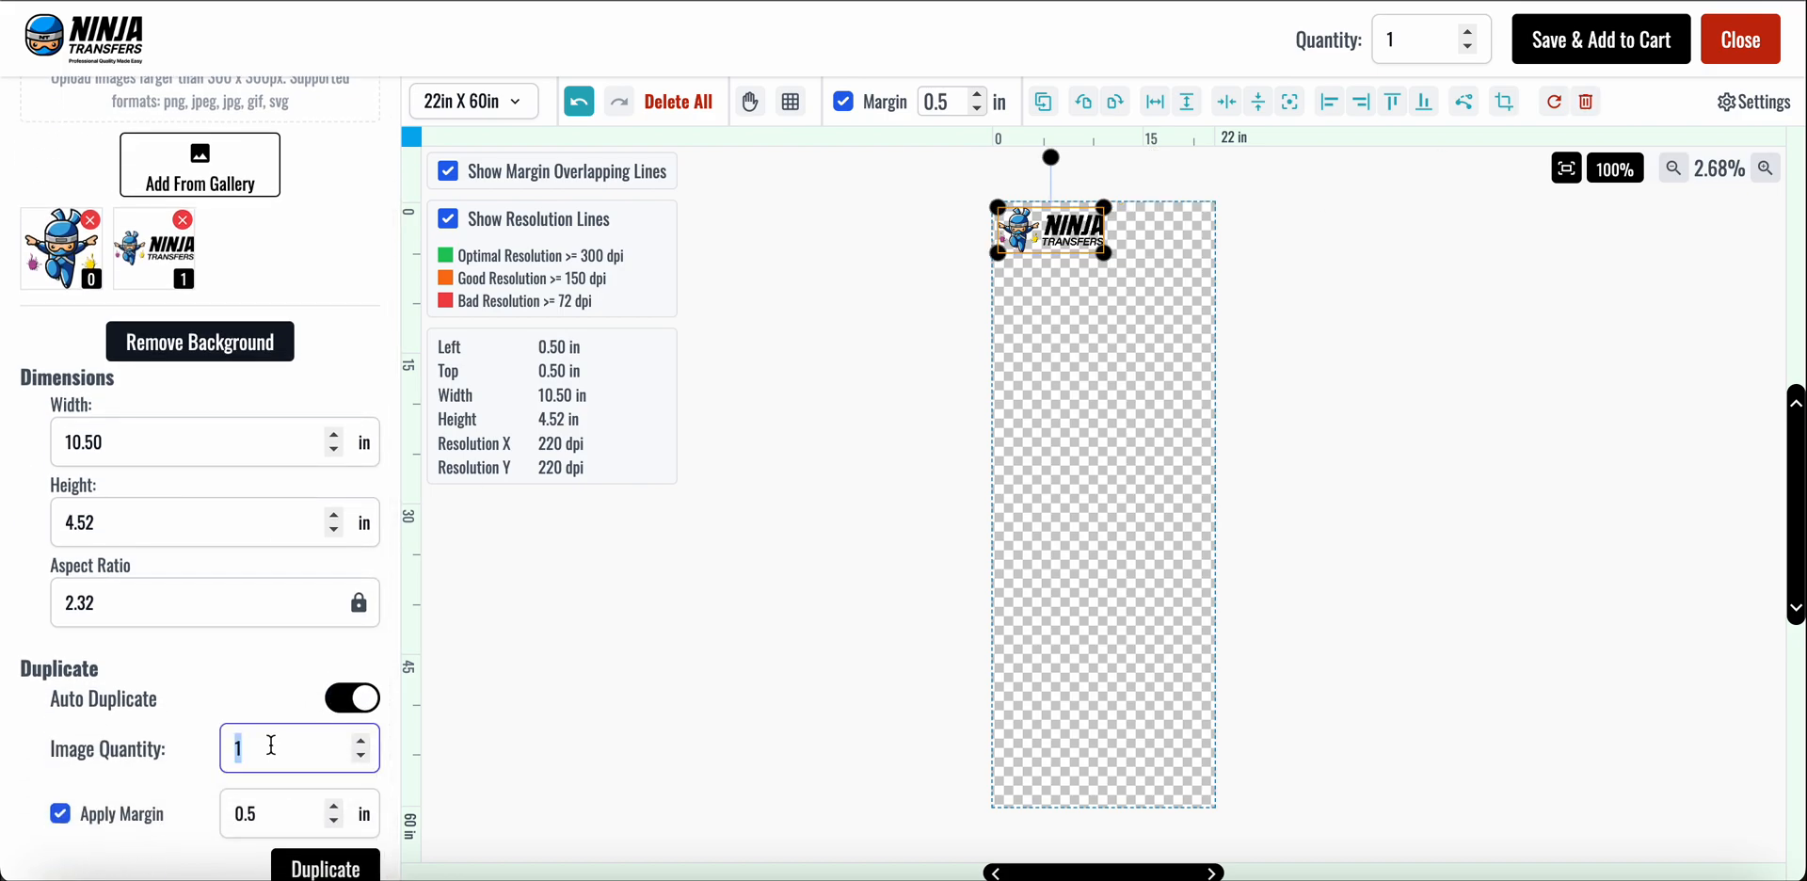
pyautogui.write('24')
pyautogui.scroll(-1, 206, 606)
pyautogui.click(320, 840)
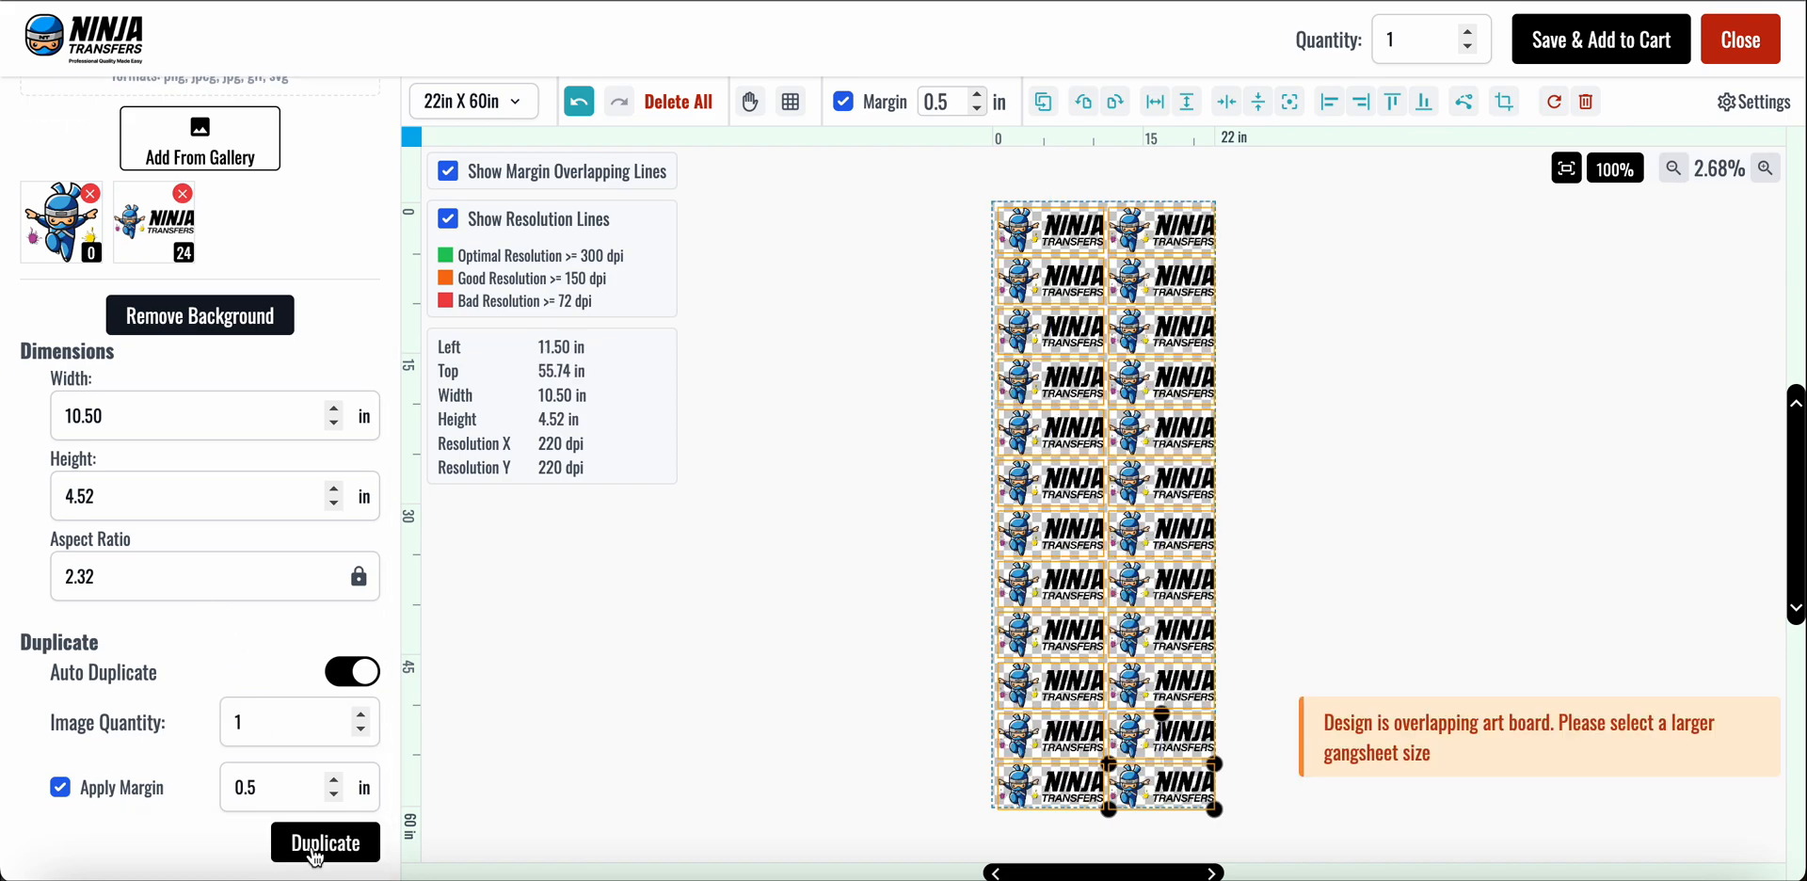
# Delete the four logos in the two lowest rows of the gang sheet, leaving 20 logos.
pyautogui.scroll(-1, 1120, 679)
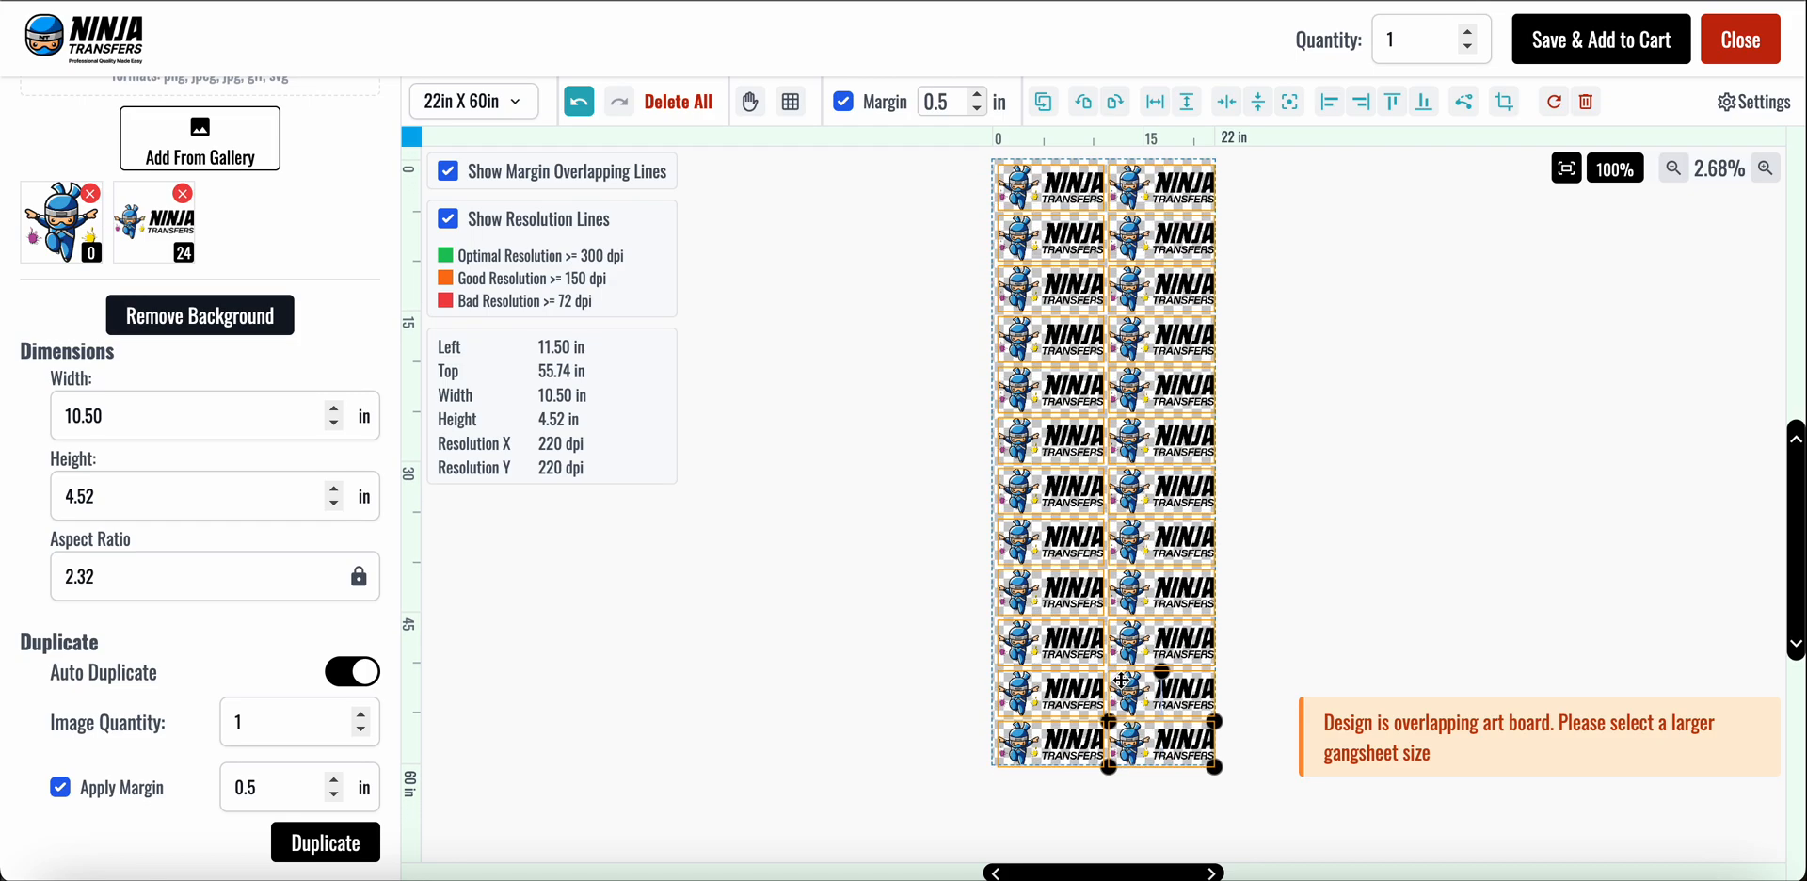
pyautogui.click(1064, 745)
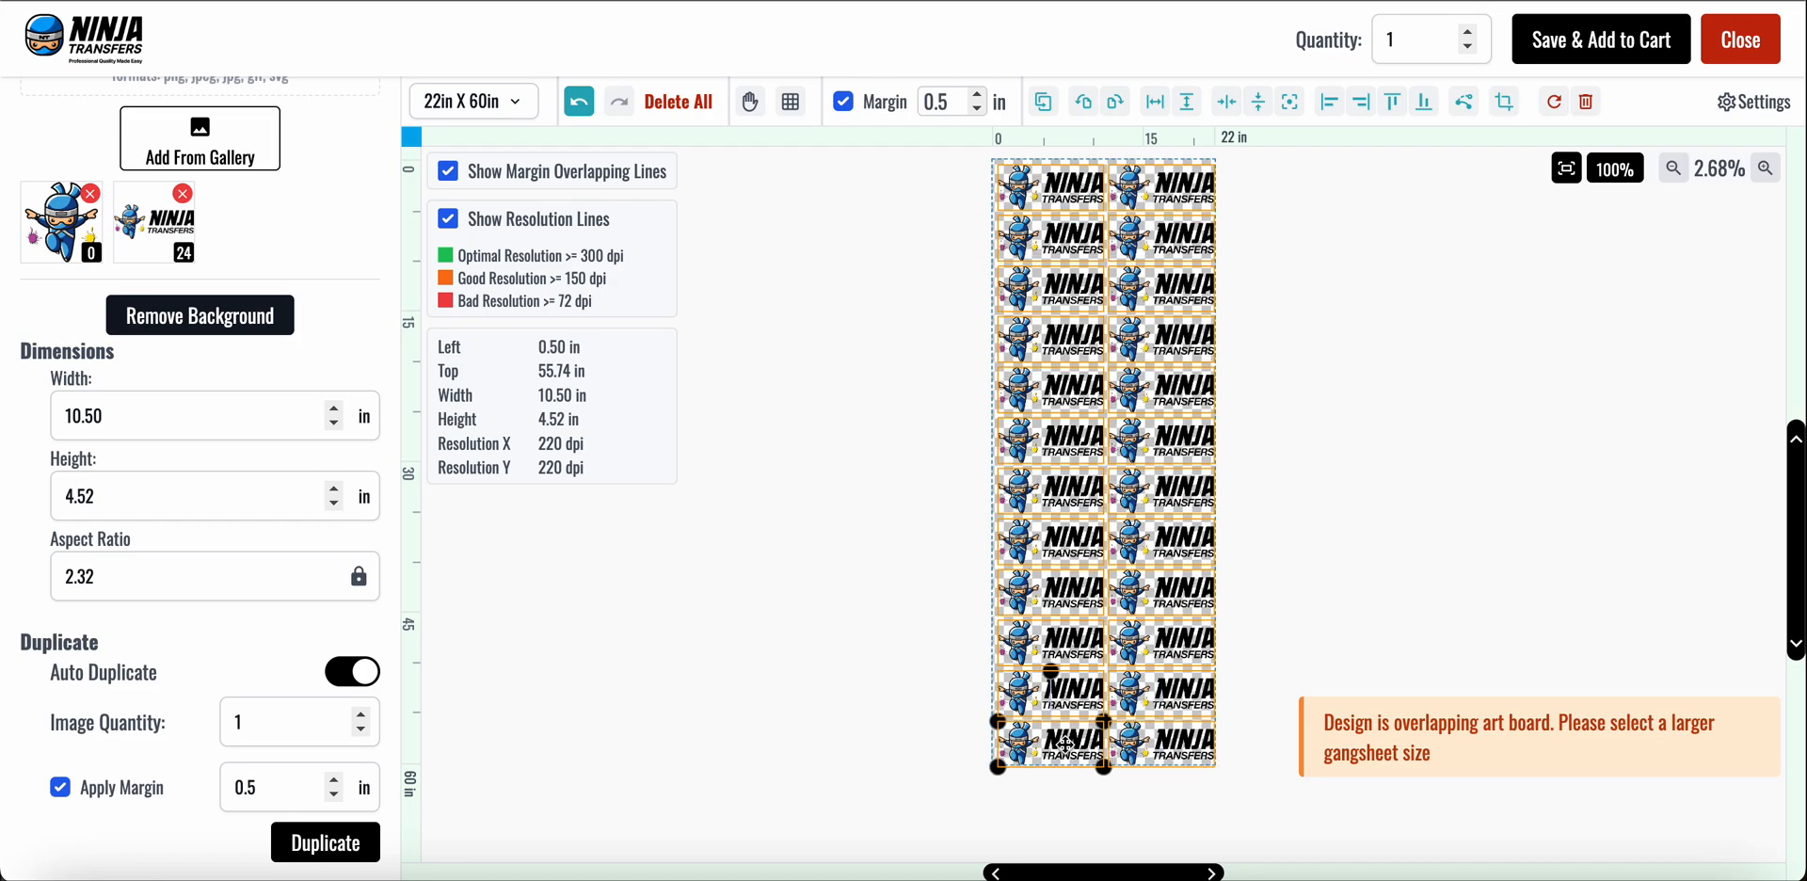
pyautogui.click(1585, 101)
pyautogui.click(1586, 102)
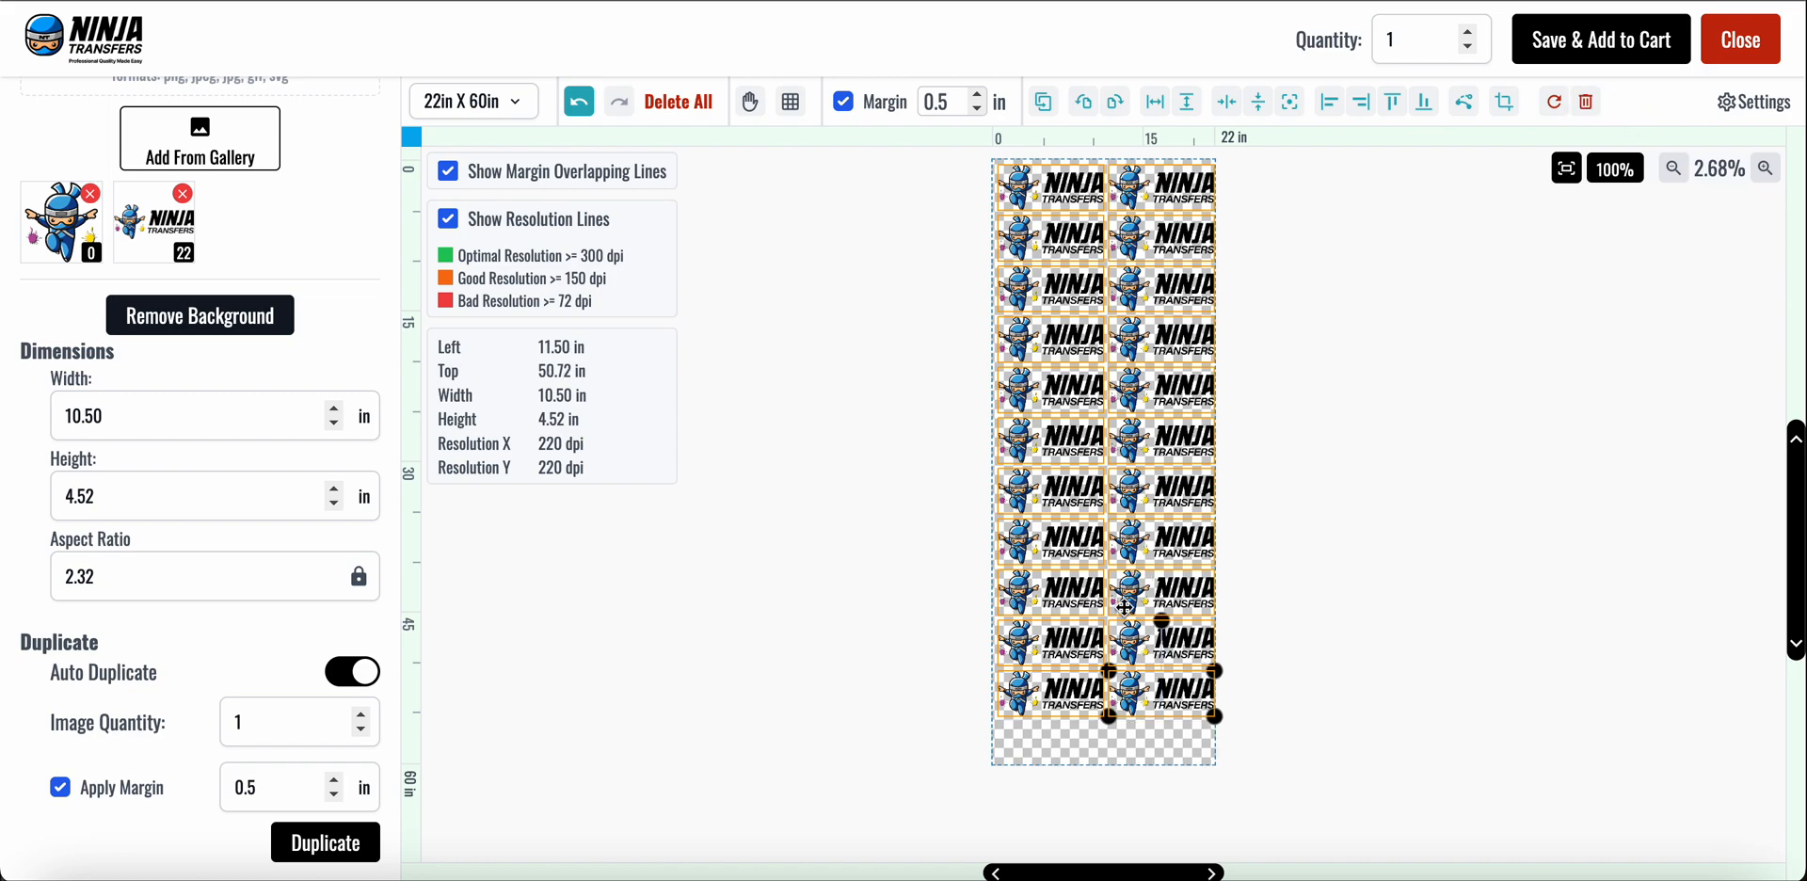
pyautogui.click(1585, 102)
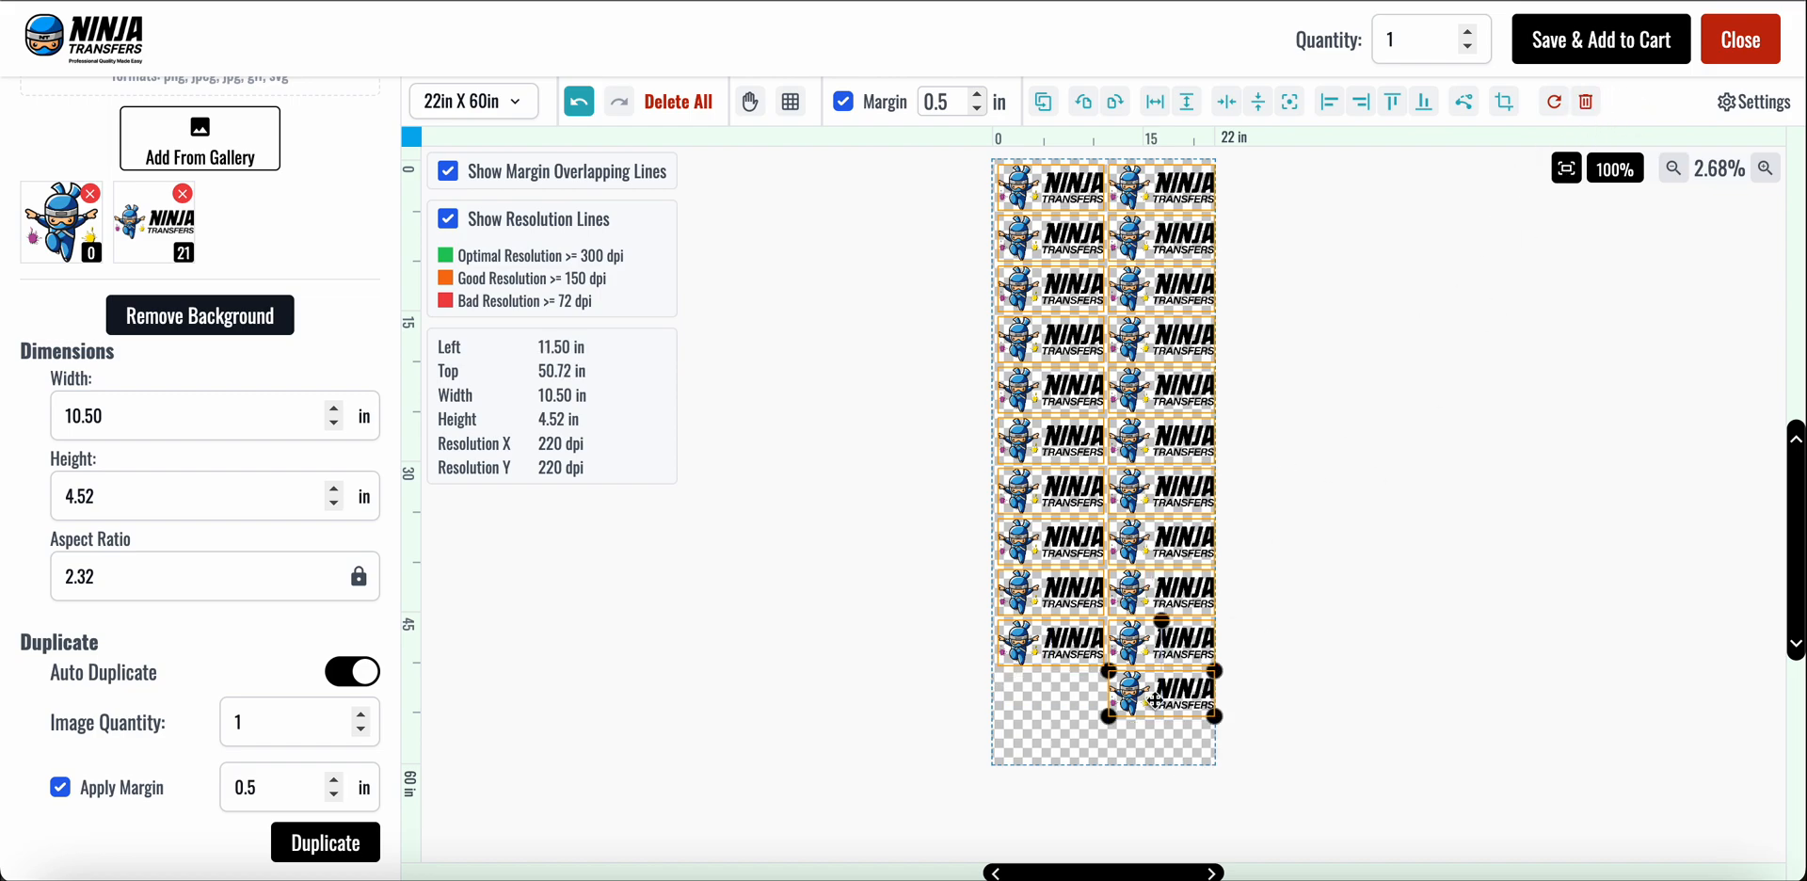
pyautogui.click(1585, 102)
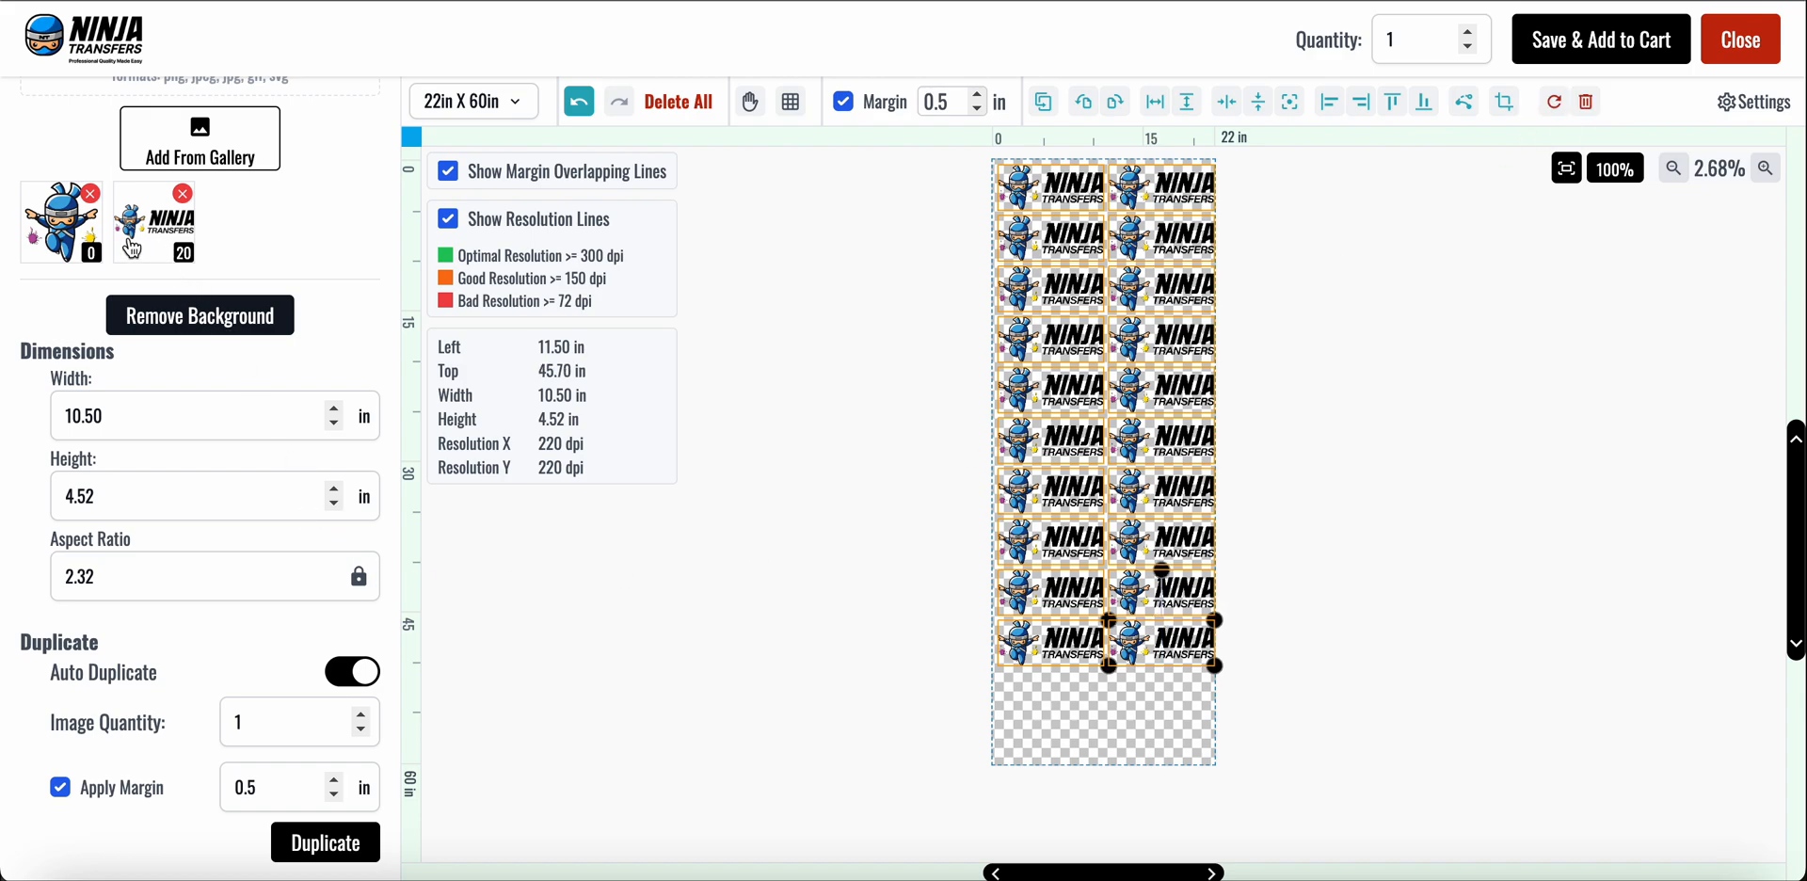
# Add the ninja mascot image below the logos and auto-duplicate it with quantity 10 and a 0.5 in margin.
pyautogui.click(75, 235)
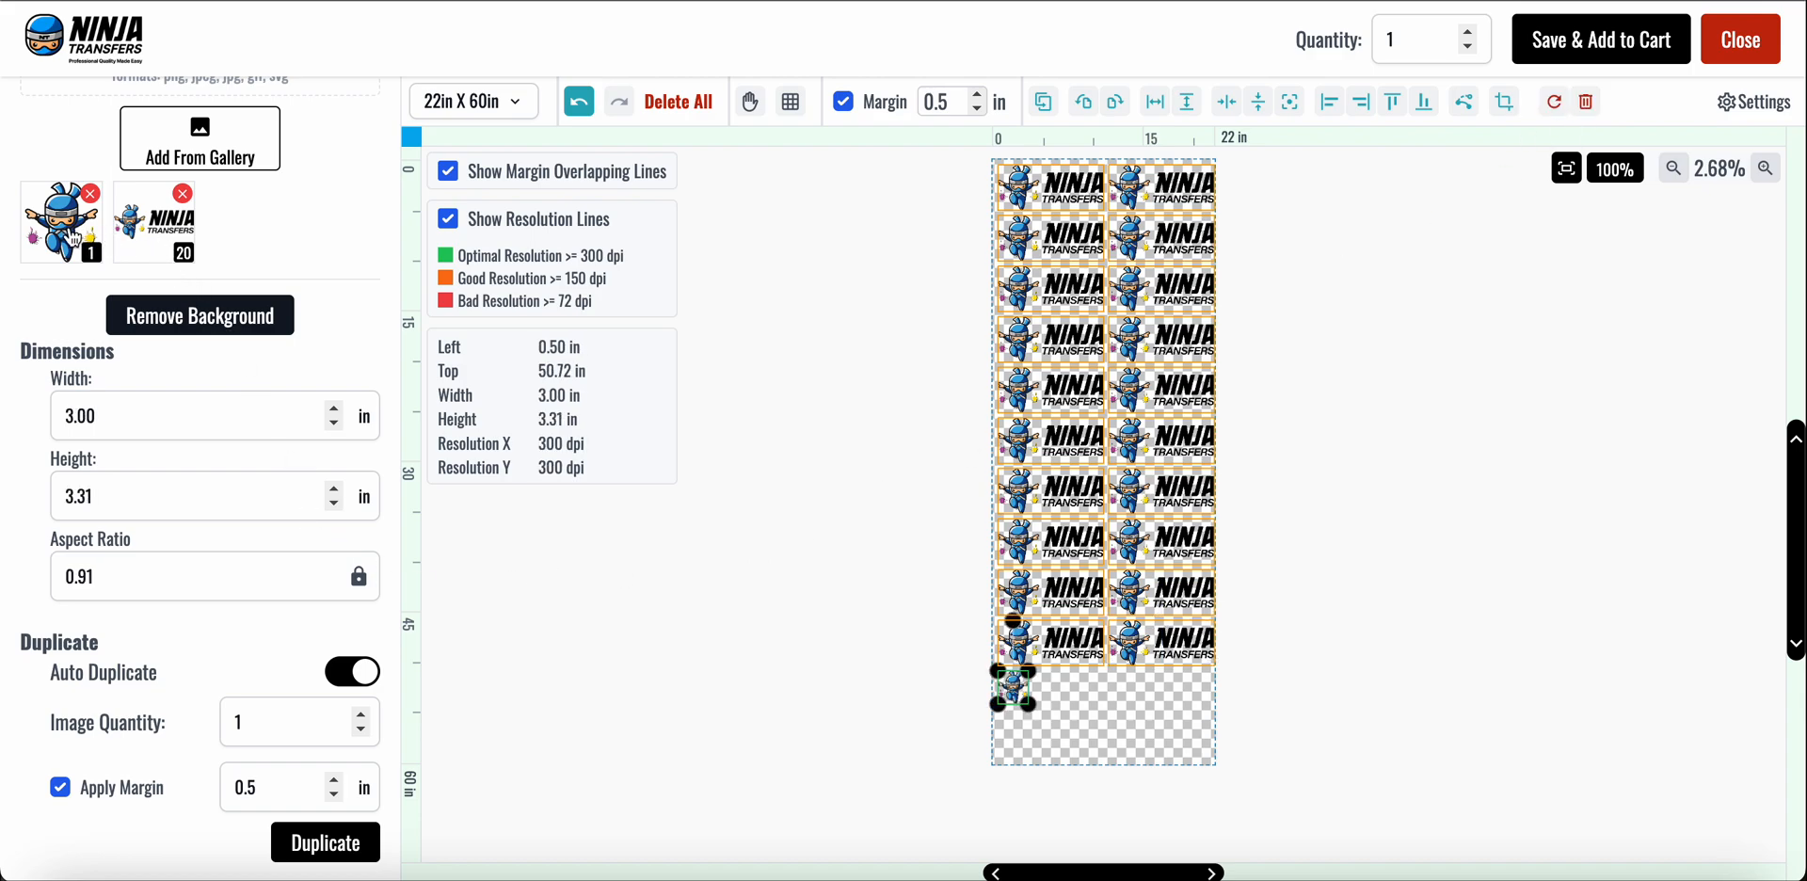
pyautogui.doubleClick(254, 734)
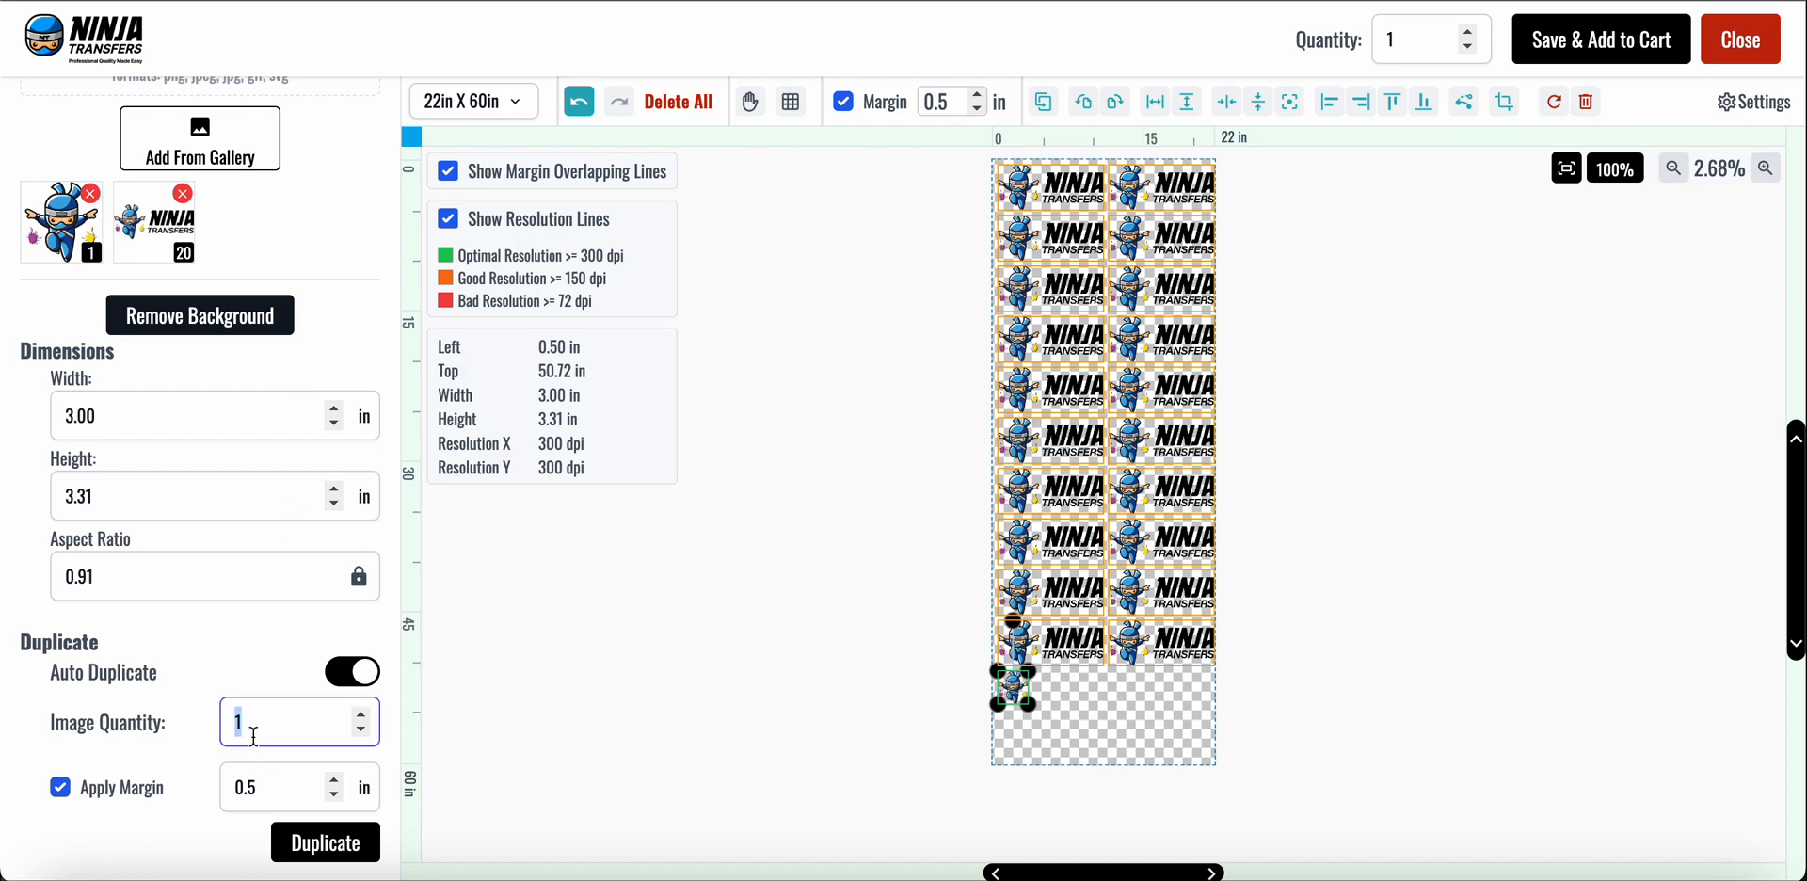
pyautogui.write('10')
pyautogui.click(325, 847)
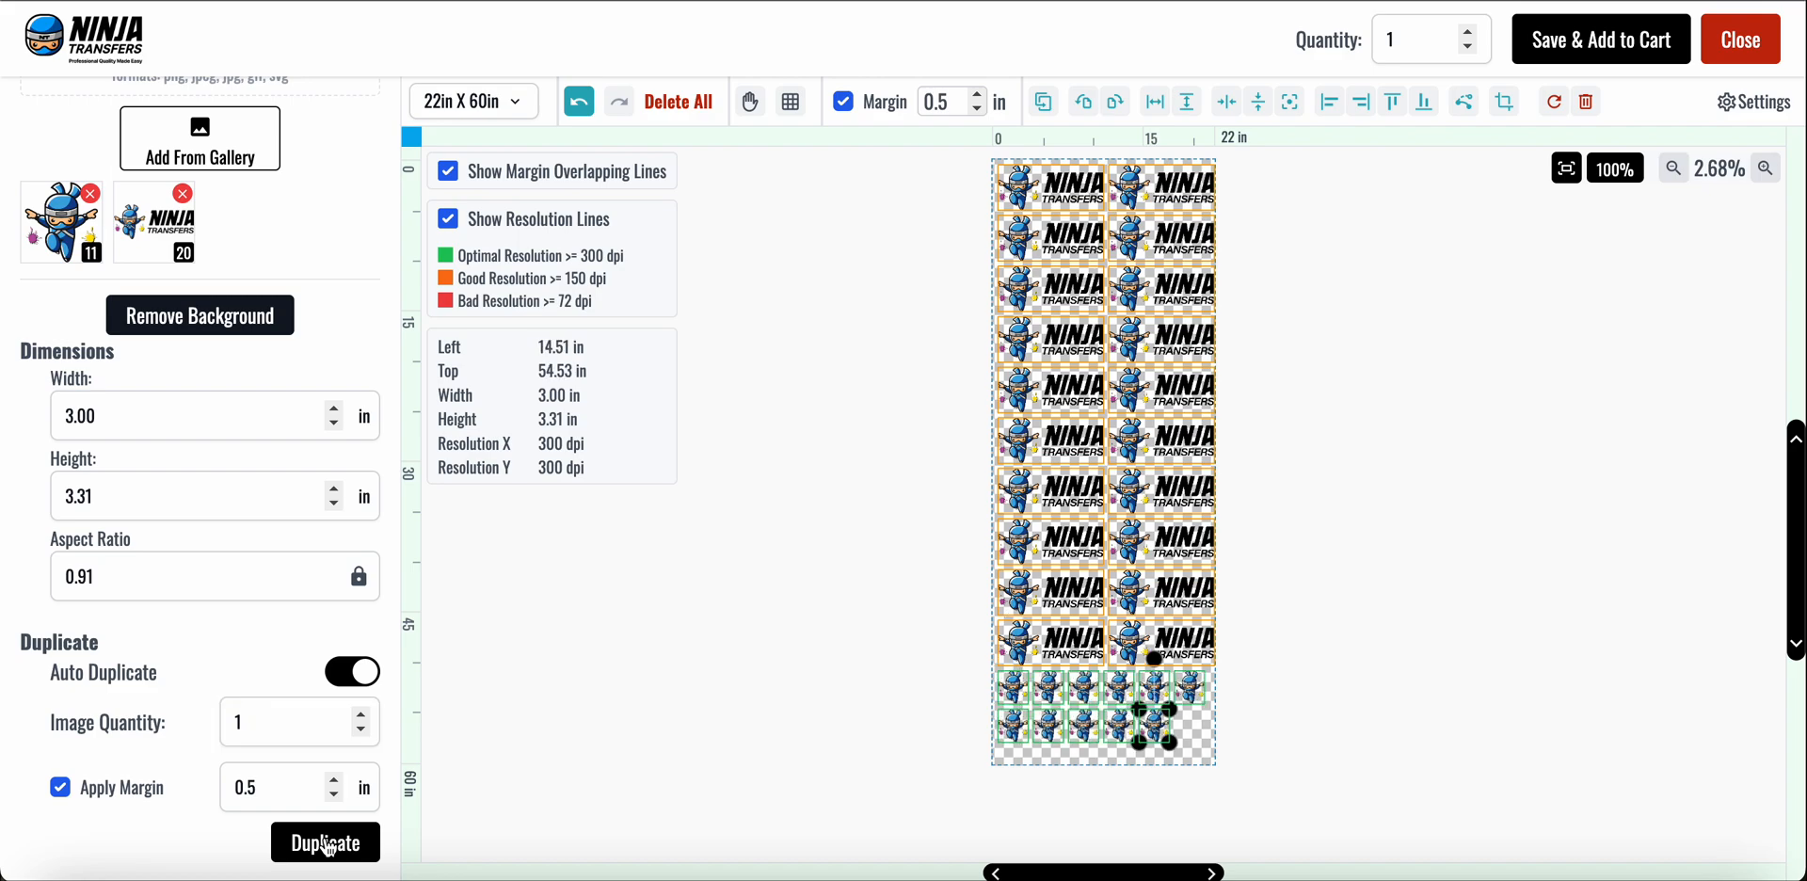
# Duplicate the last mascot once more and place the copy in the empty spot ending the second mascot row.
pyautogui.click(1055, 115)
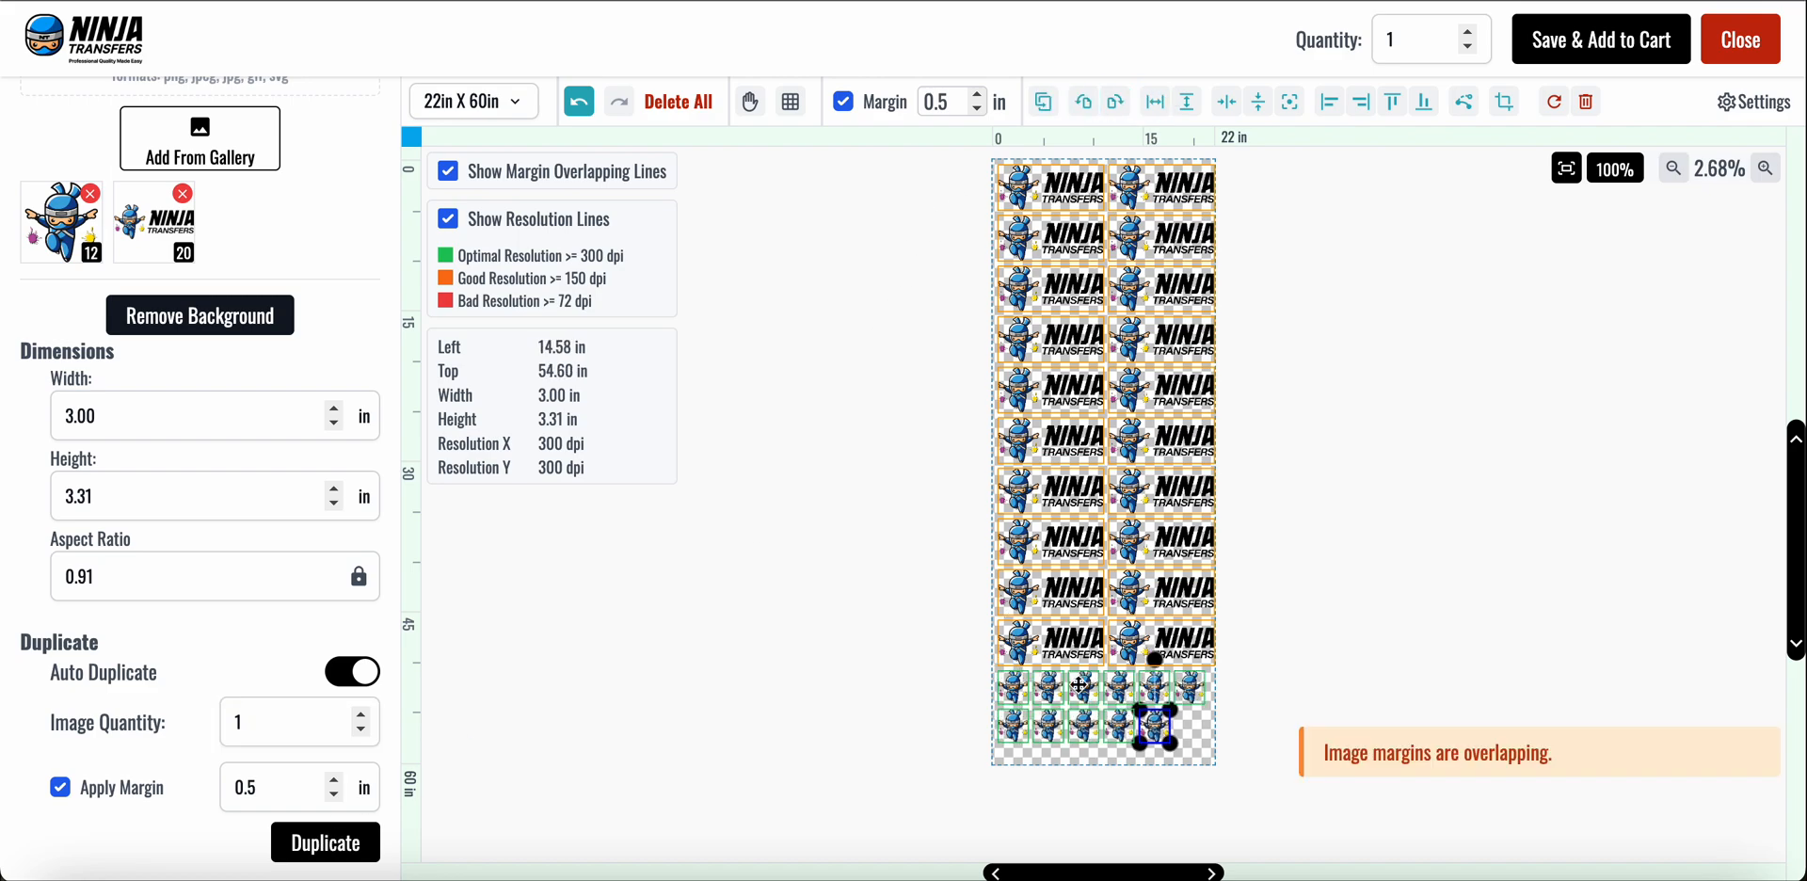
pyautogui.moveTo(1157, 726); pyautogui.dragTo(1192, 725)
pyautogui.click(1293, 650)
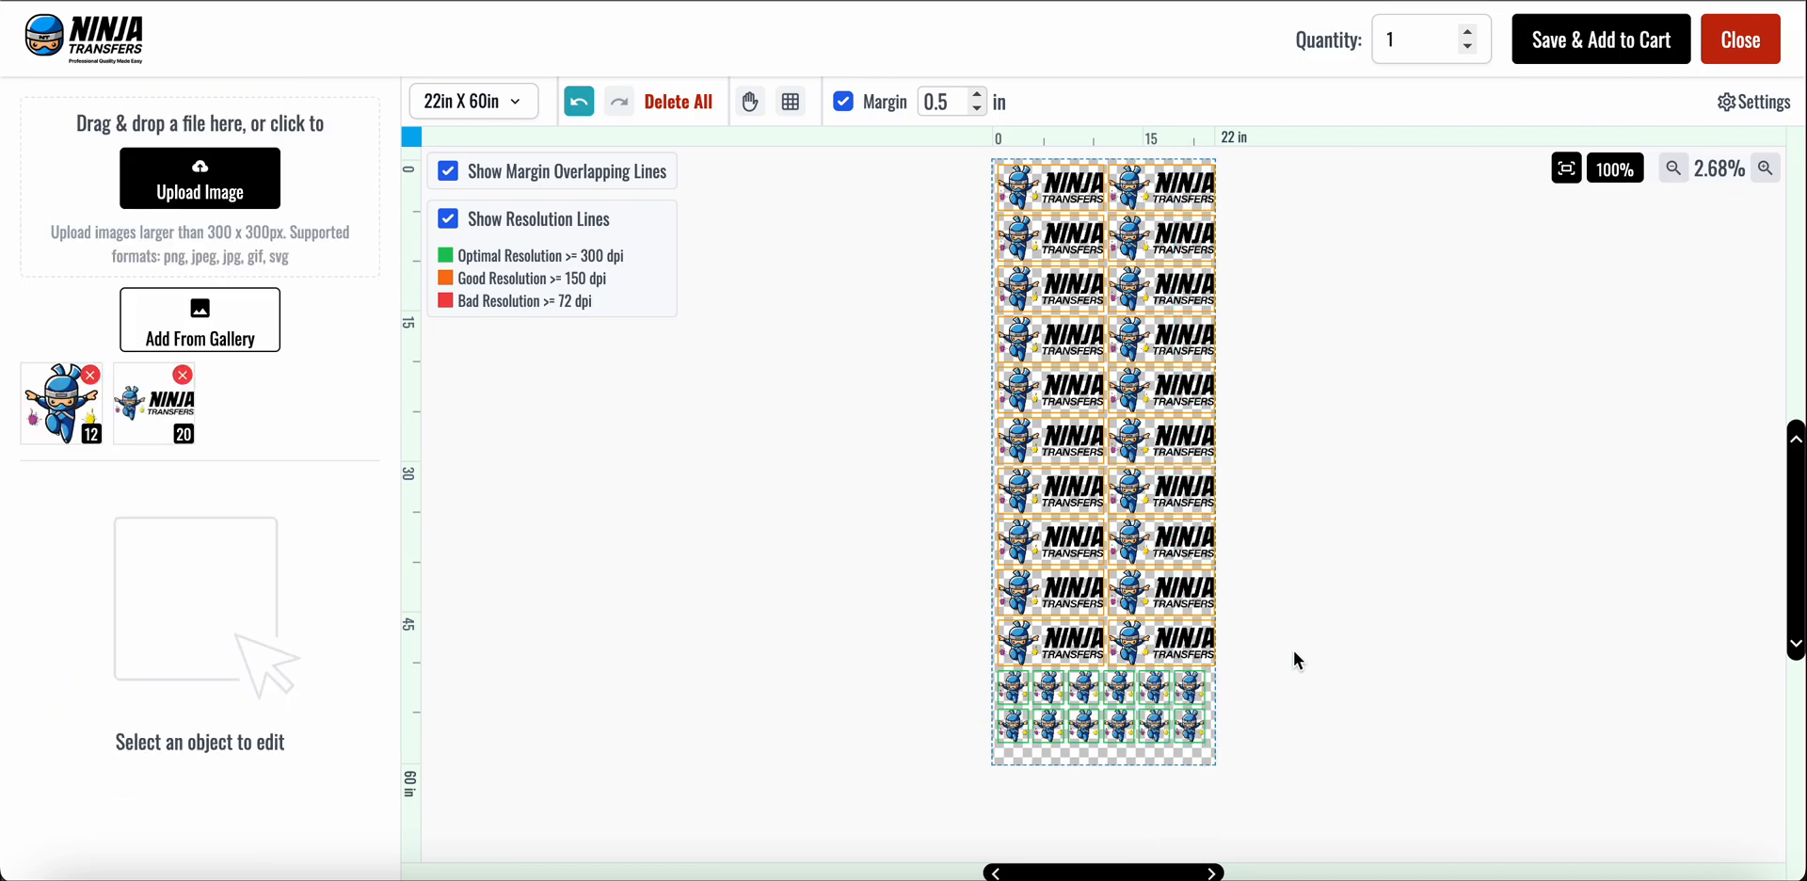
pyautogui.scroll(1, 1293, 650)
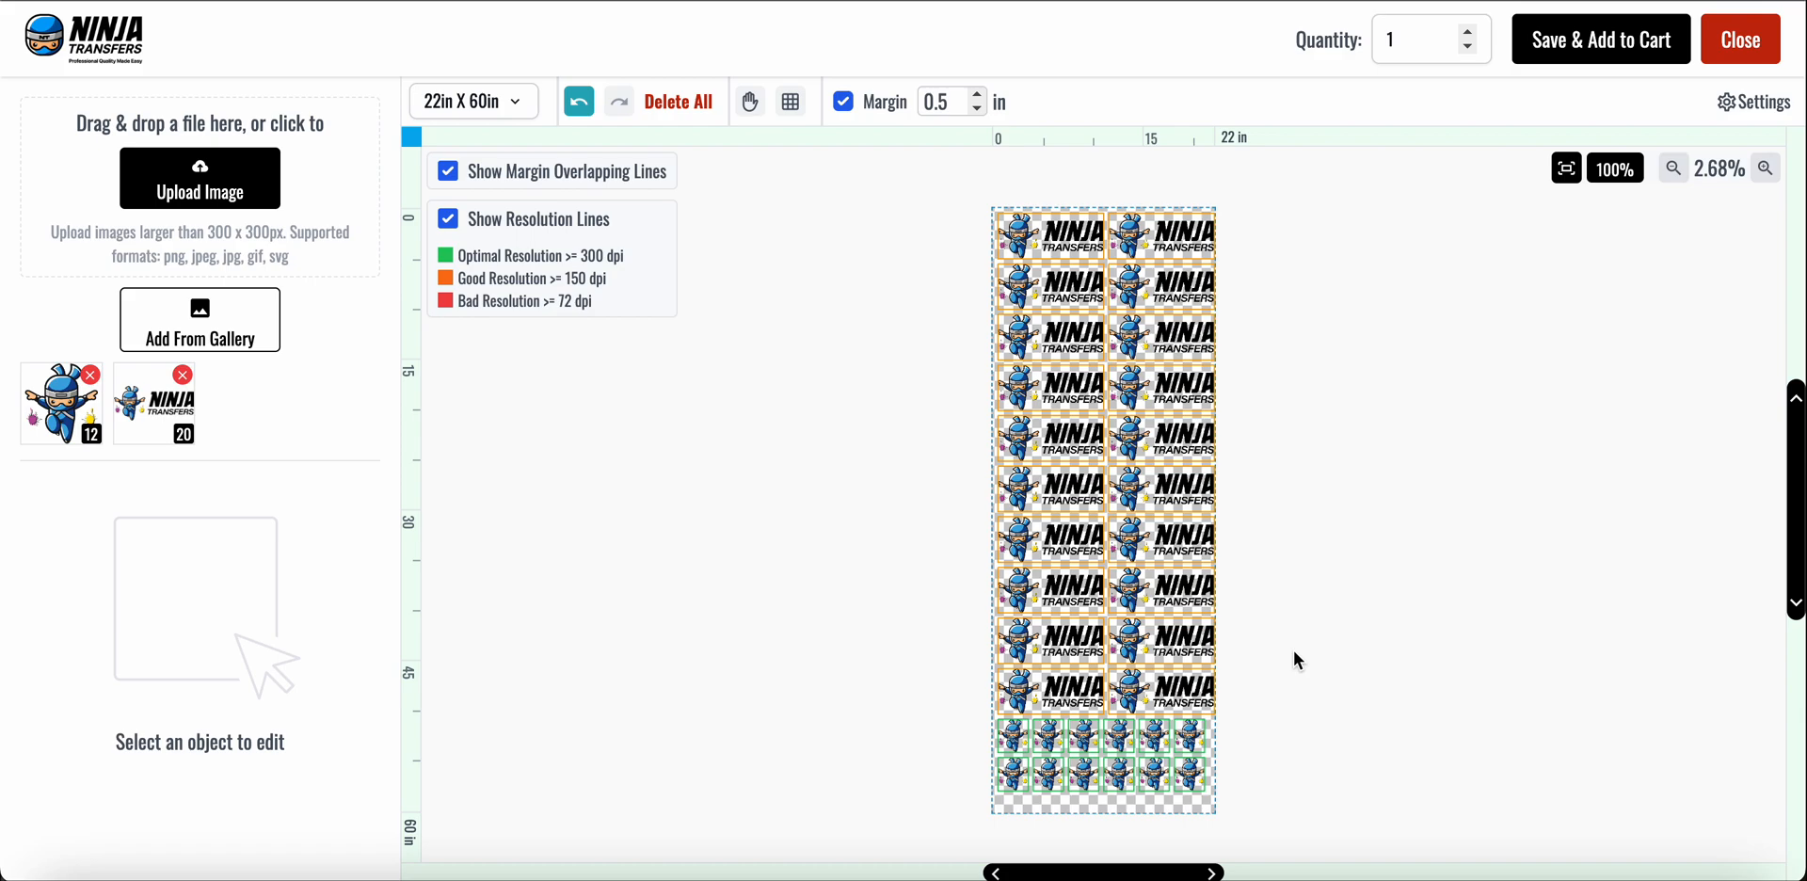
# Preview the layout on 22 in x 84 in, 120 in and 240 in sheets, and return to the 22 in x 60 in size.
pyautogui.click(1043, 347)
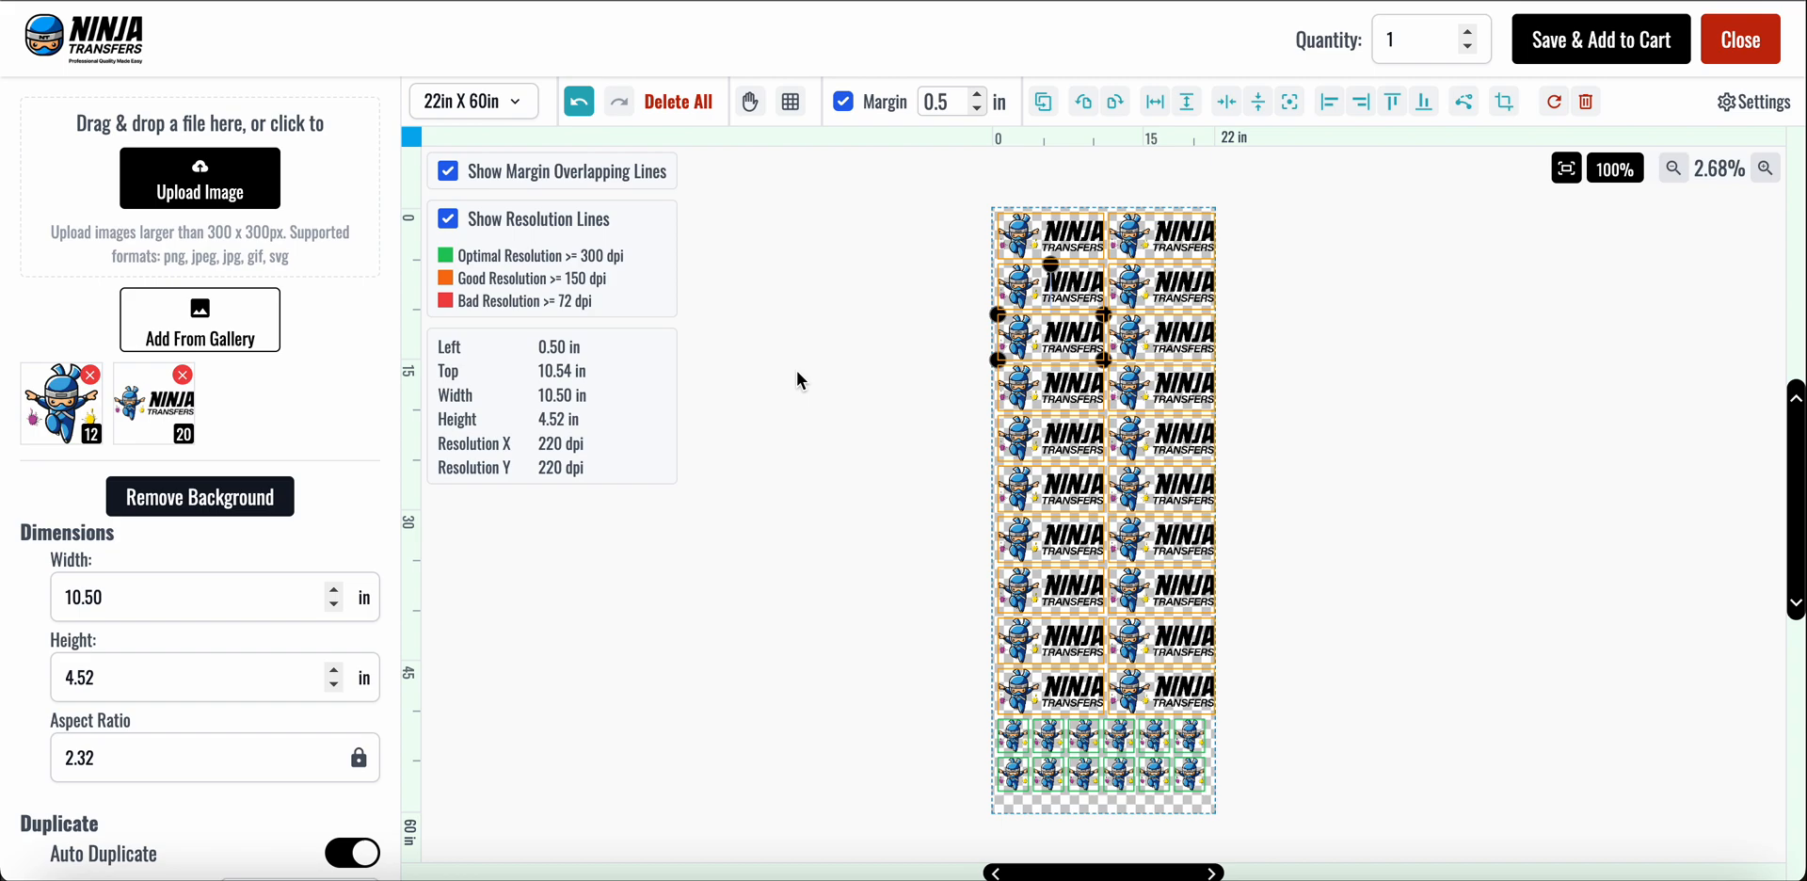
pyautogui.click(512, 101)
pyautogui.click(496, 243)
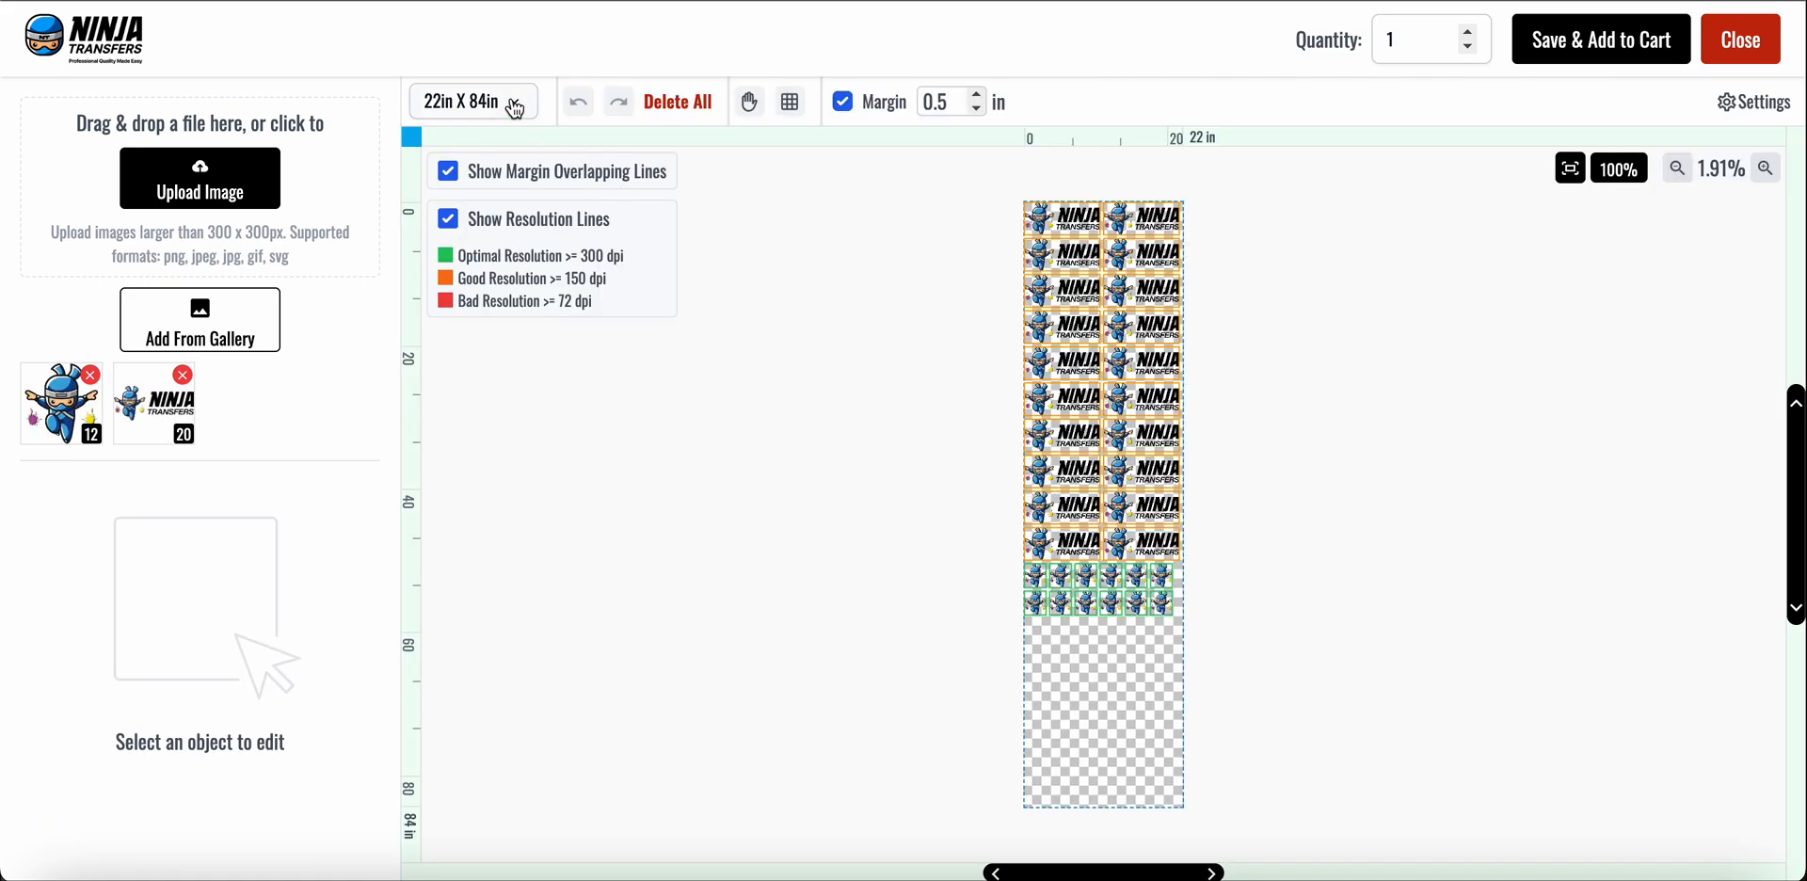
pyautogui.click(513, 102)
pyautogui.click(508, 278)
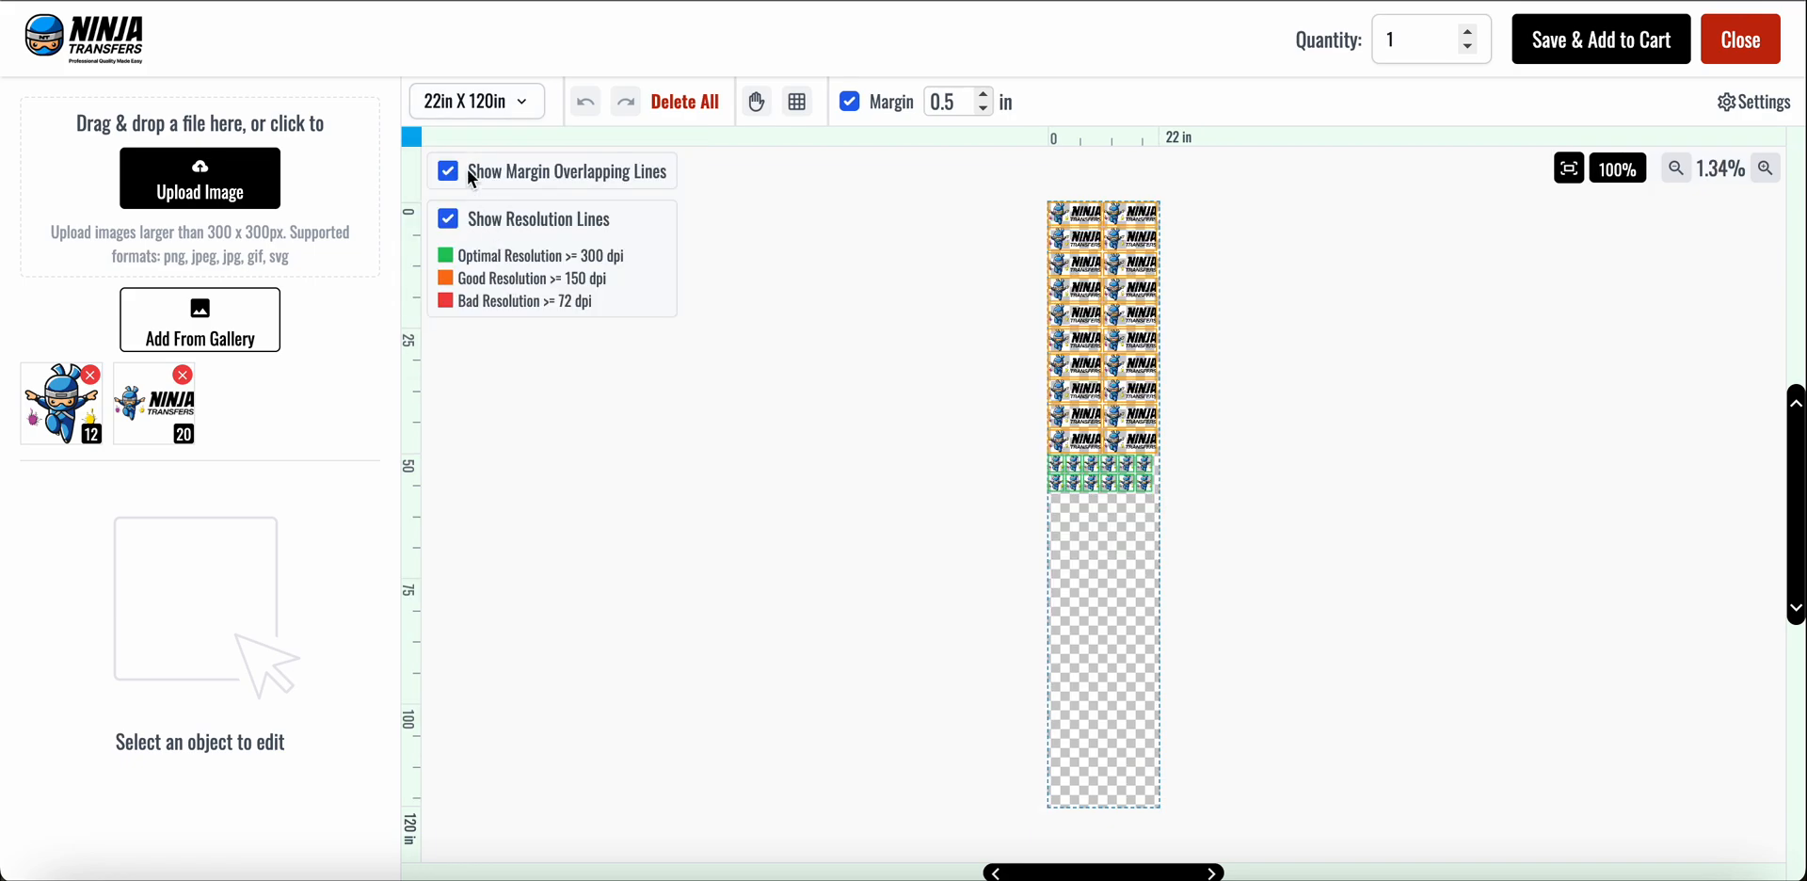
pyautogui.click(463, 121)
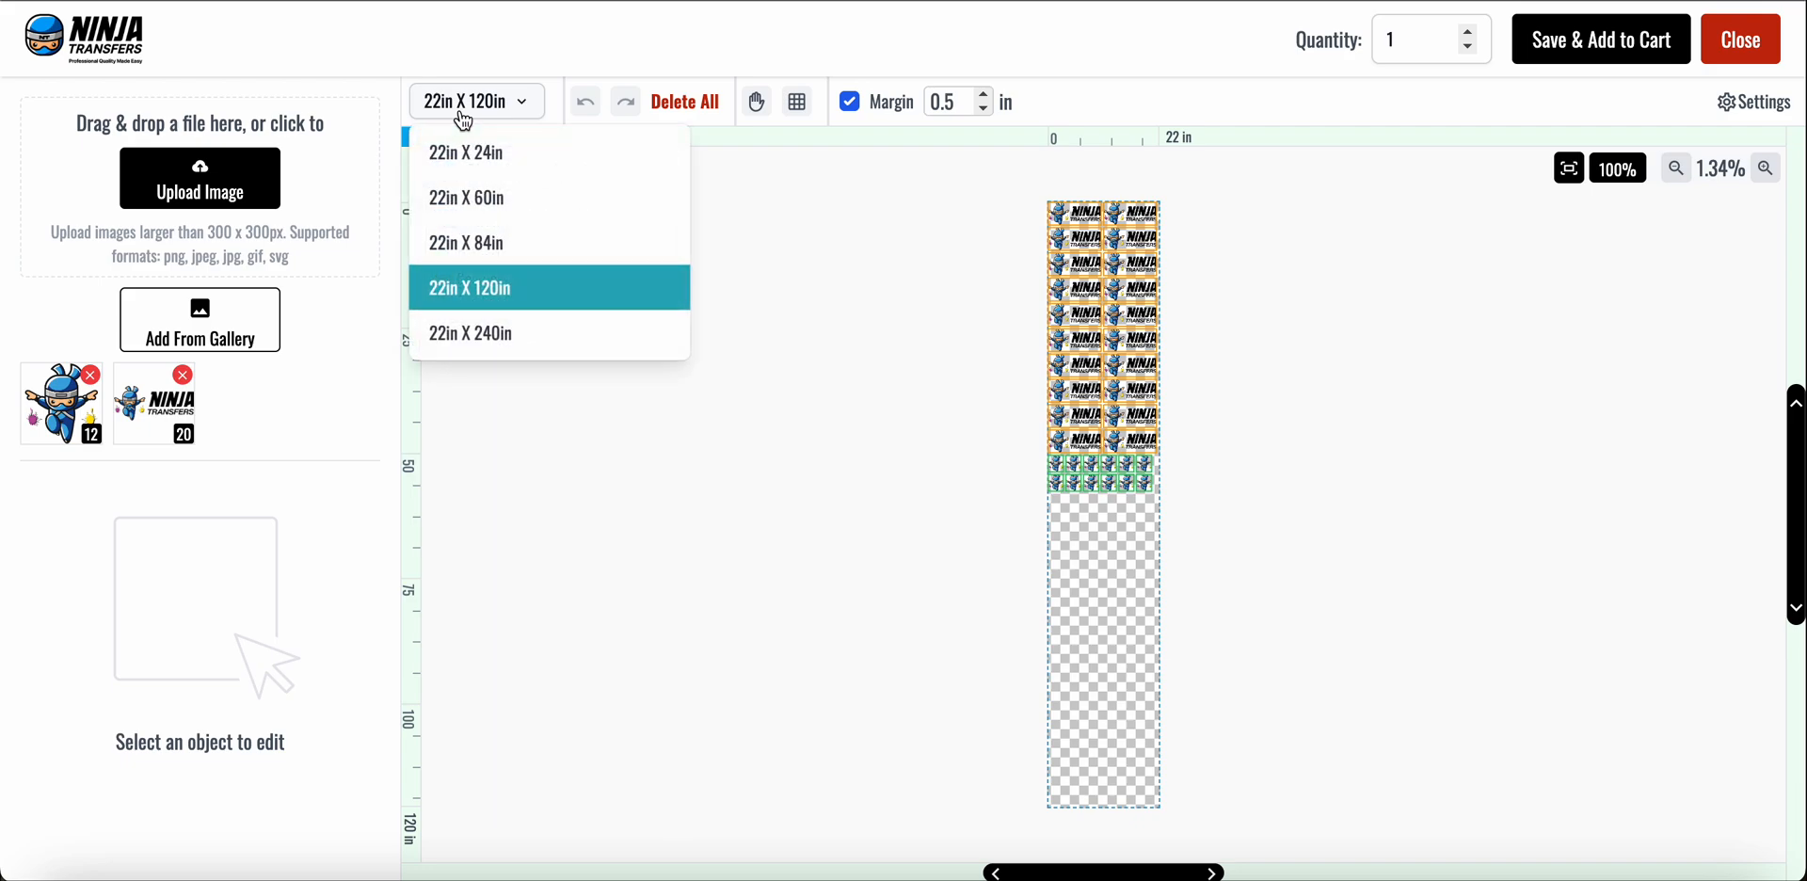
pyautogui.click(439, 330)
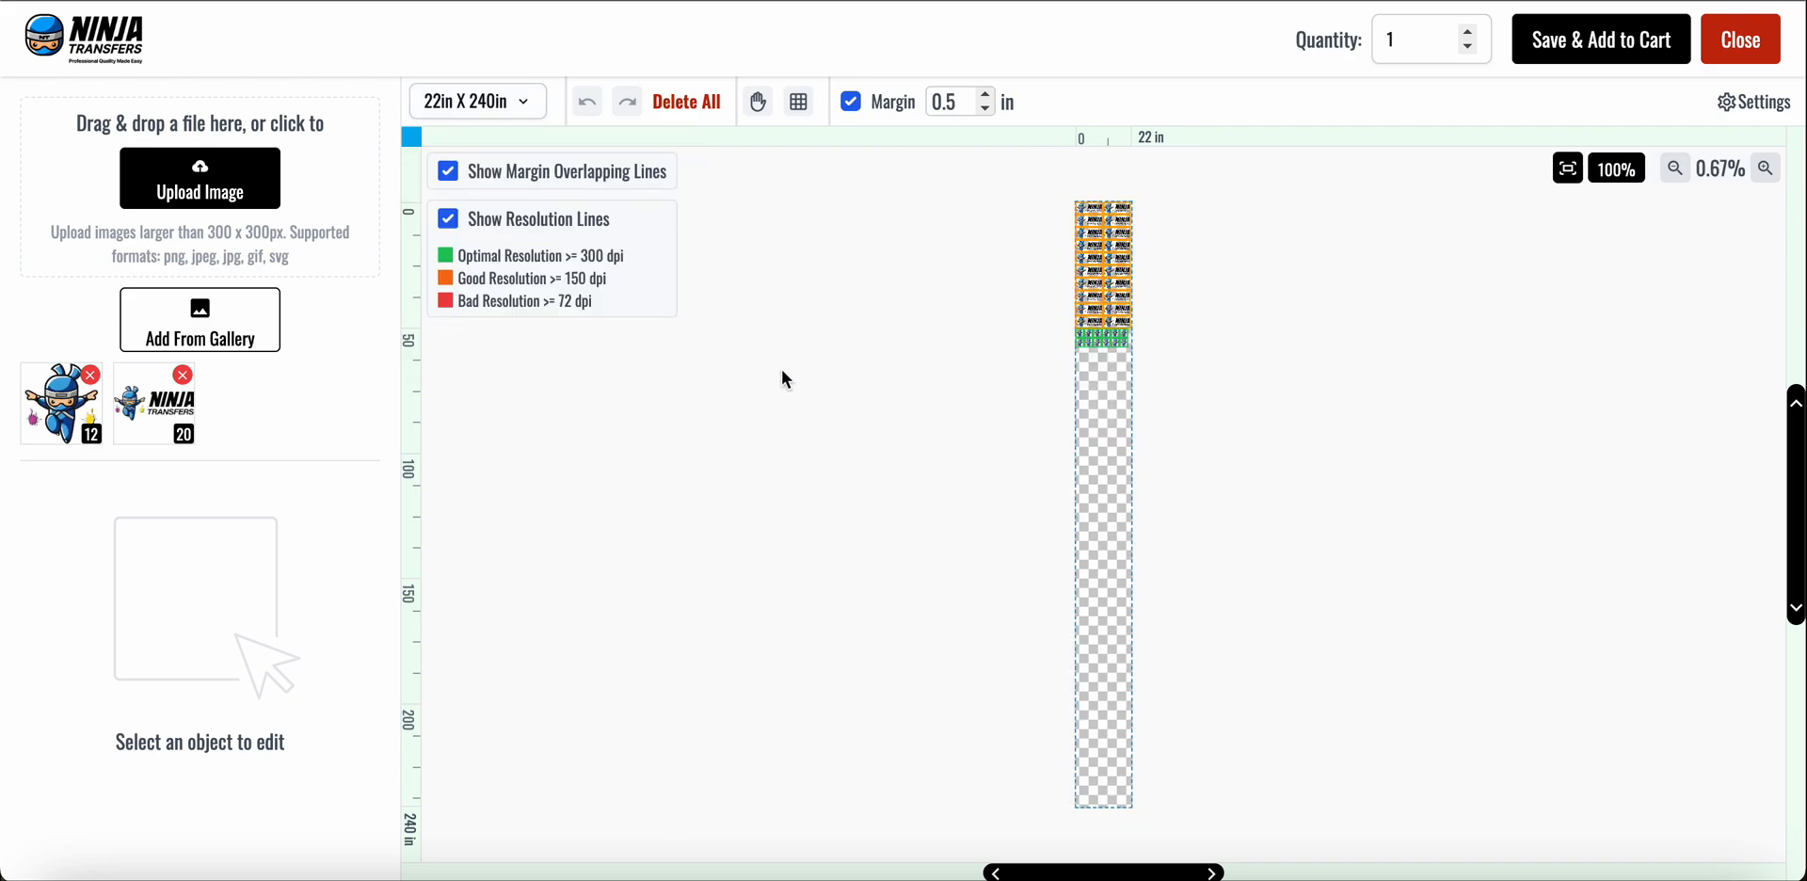
pyautogui.click(513, 111)
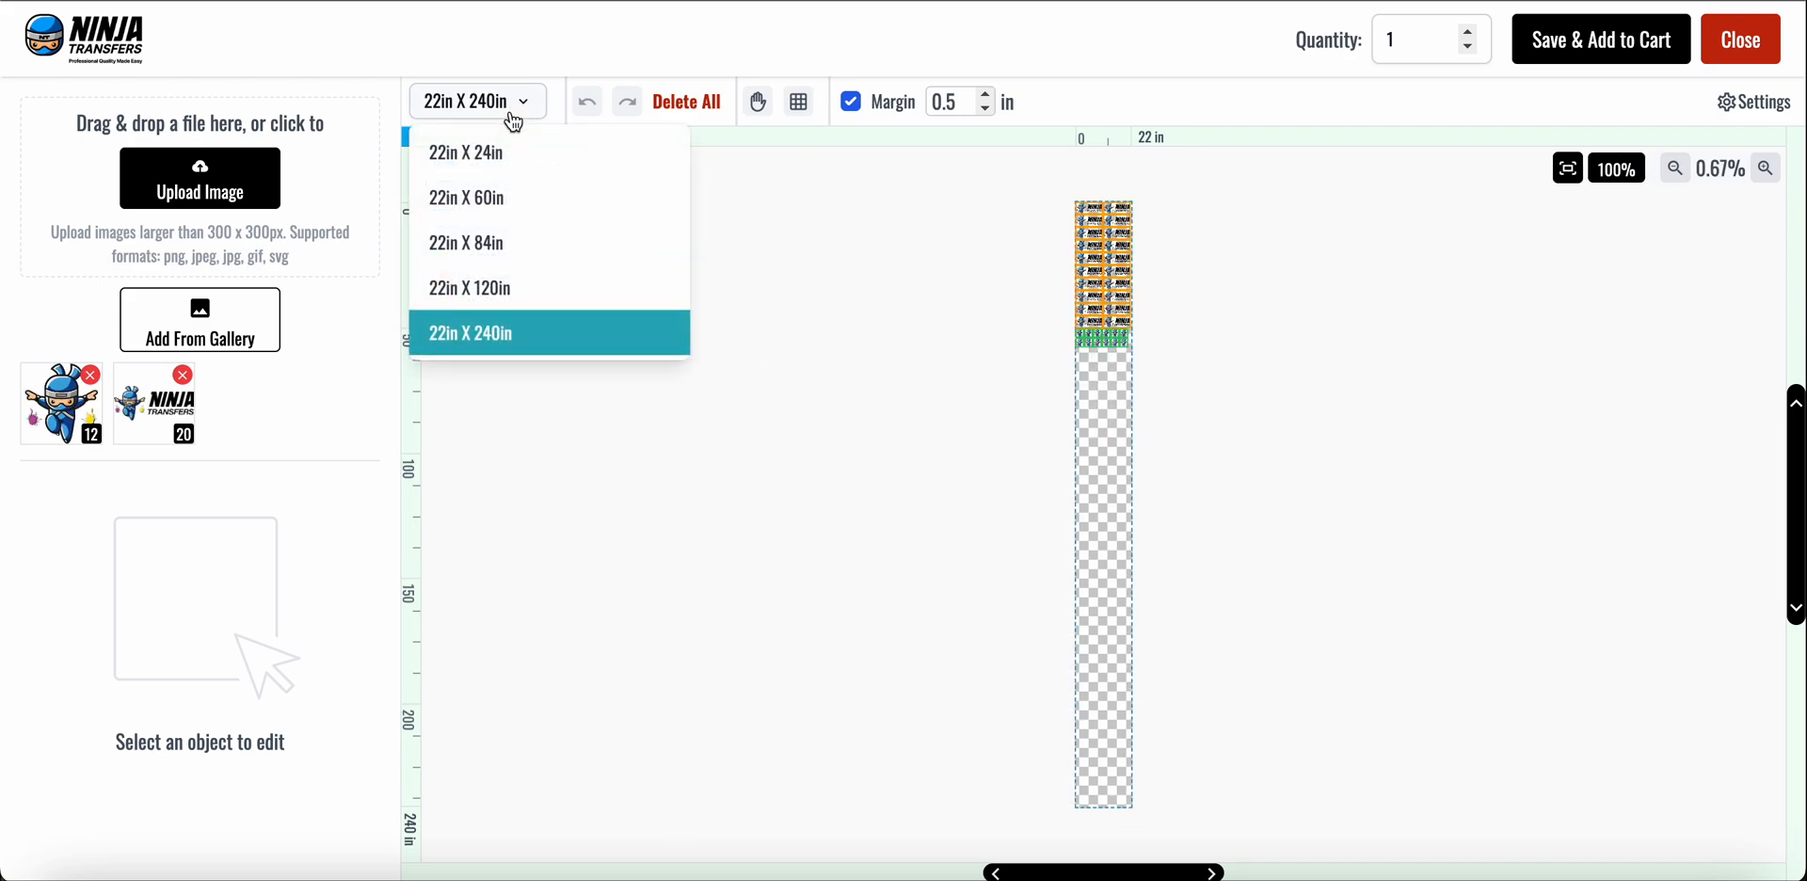
pyautogui.click(482, 213)
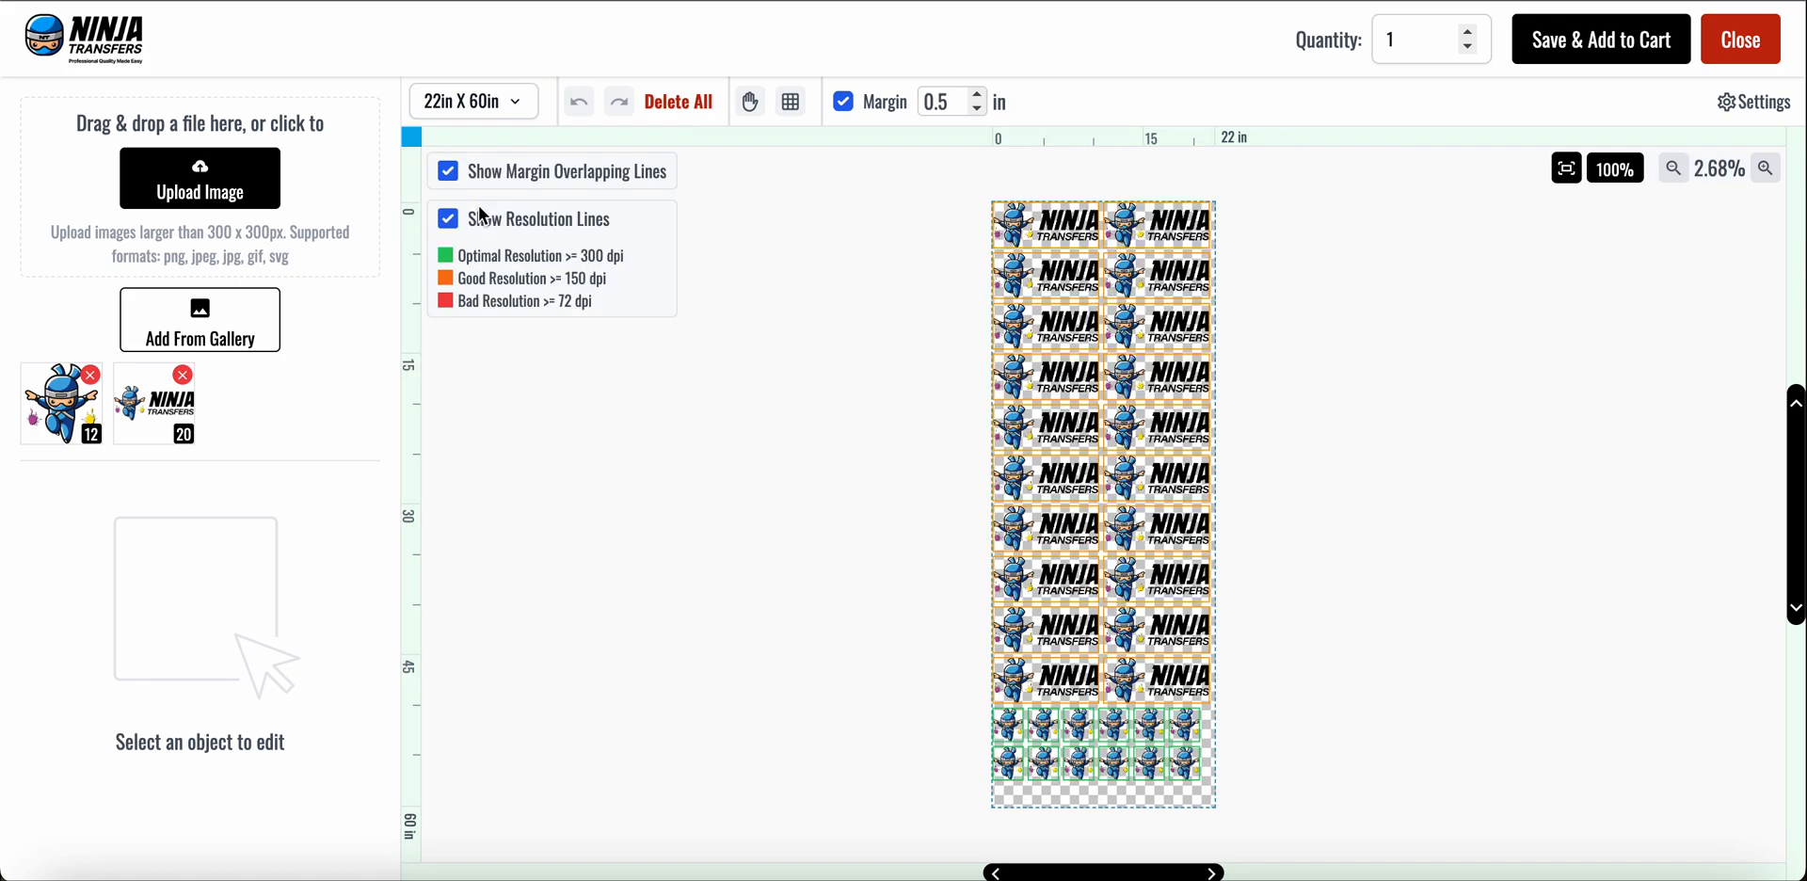
# Save the gang sheet and add it to the cart, agreeing to the artwork rights confirmation.
pyautogui.click(1571, 45)
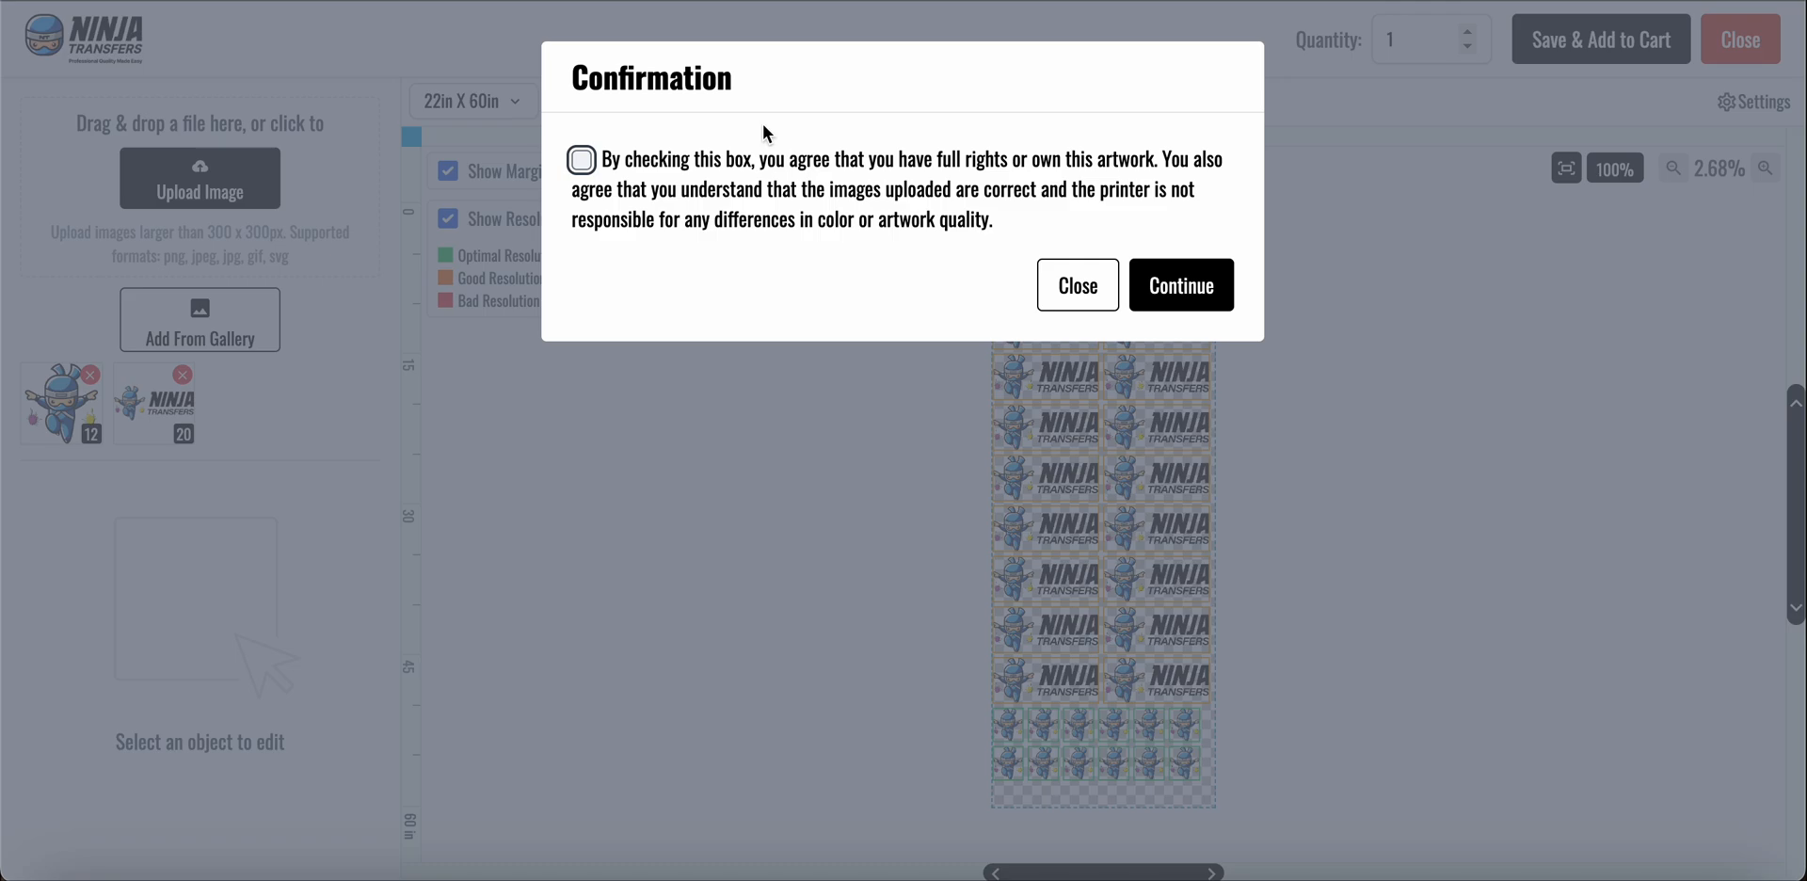
pyautogui.click(597, 174)
pyautogui.click(1171, 267)
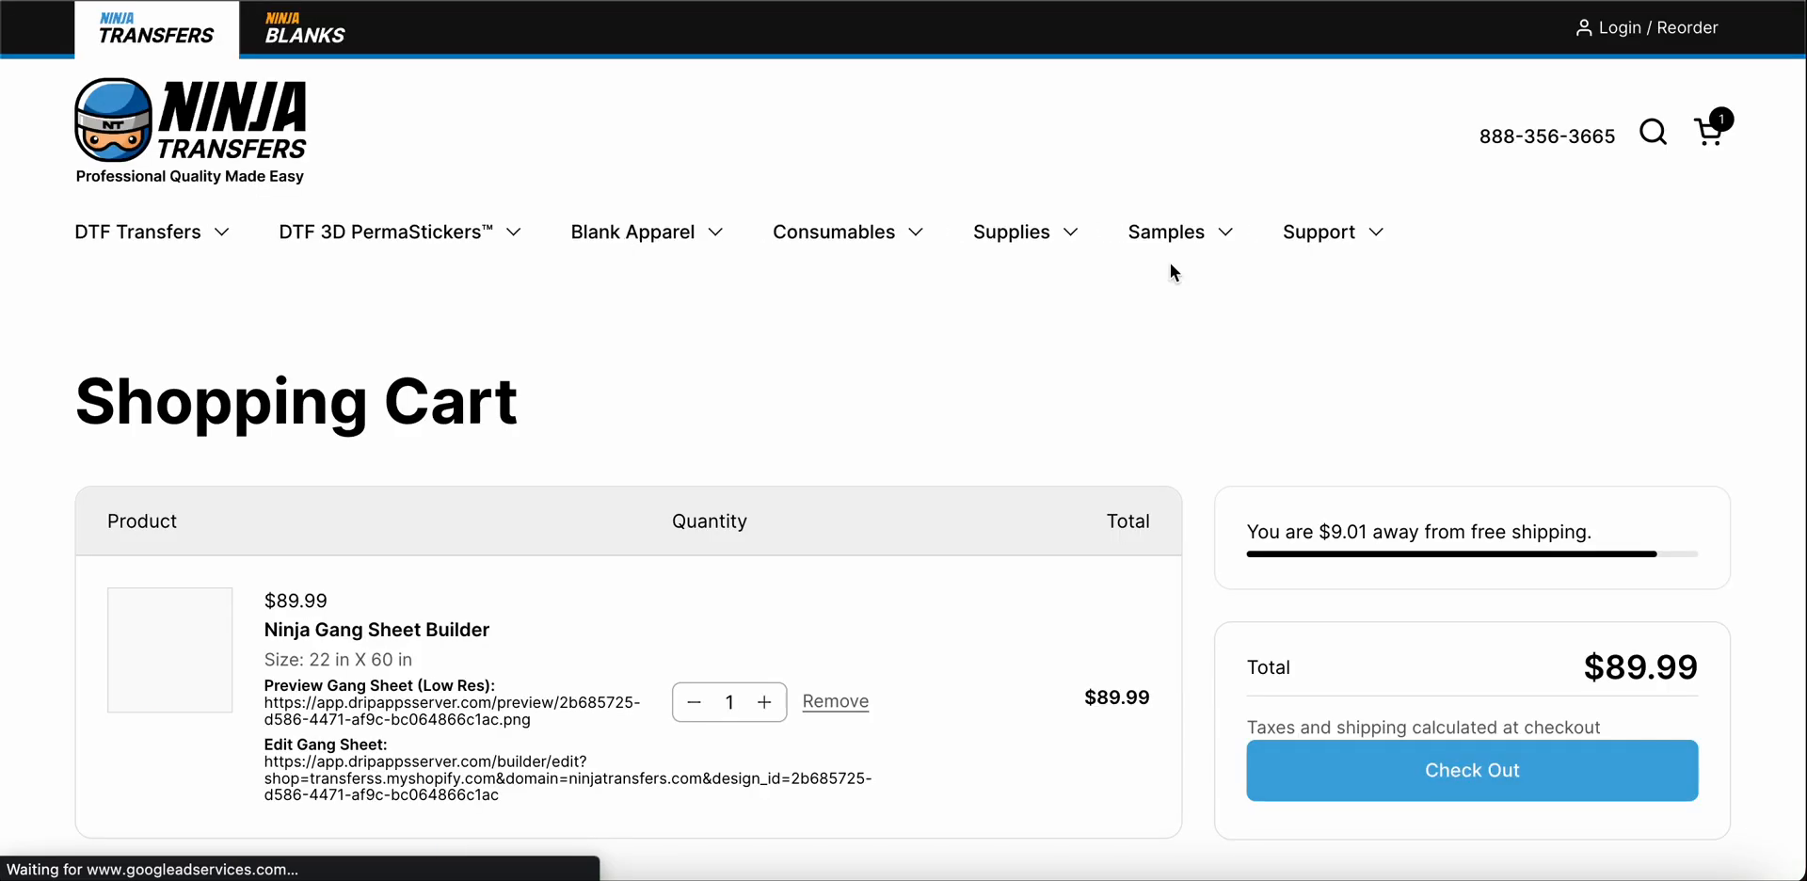
# Review the gang sheet order in the shopping cart and check the support chat's help options.
pyautogui.scroll(-2, 1011, 371)
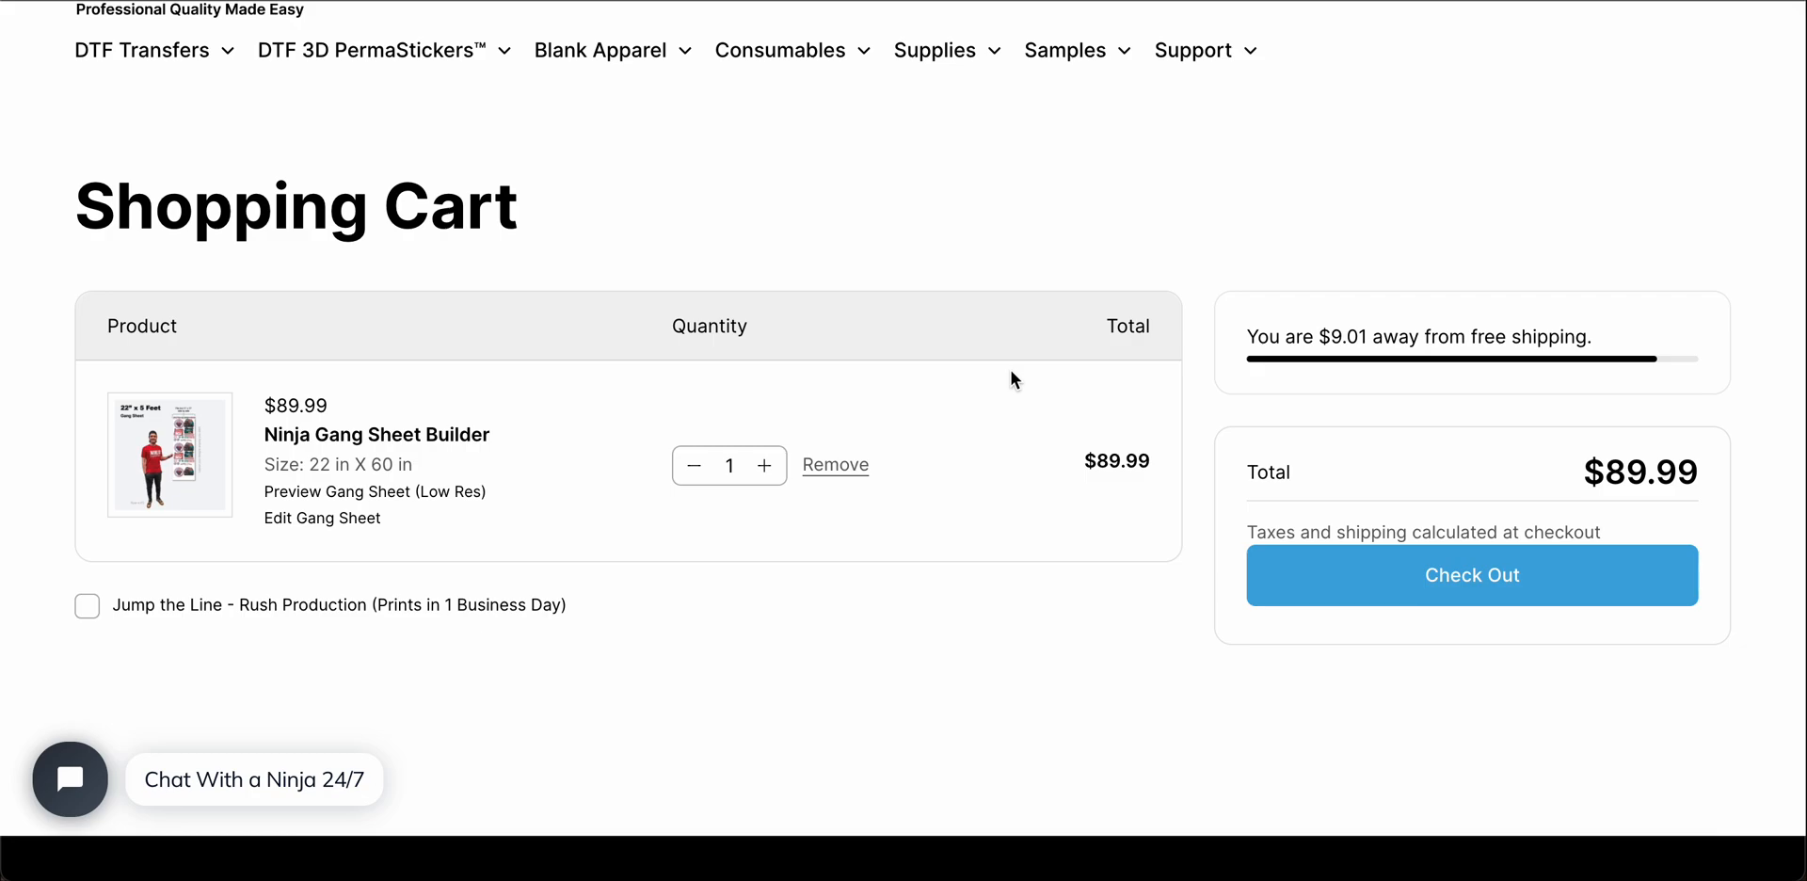
pyautogui.scroll(1, 956, 311)
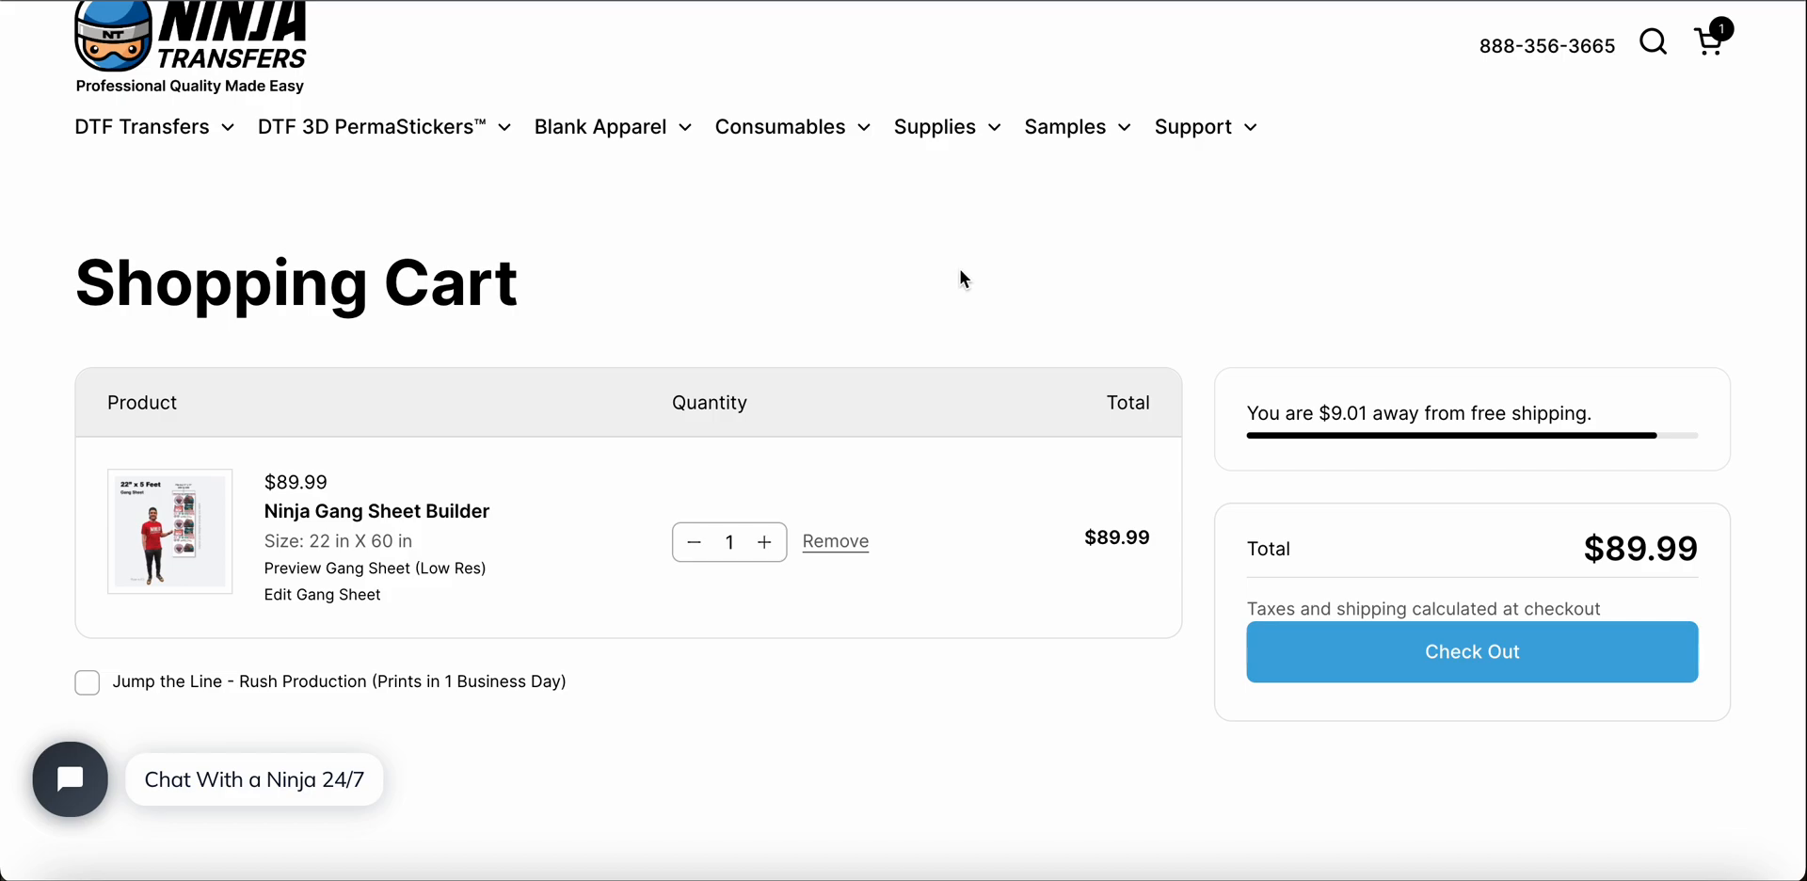
pyautogui.click(77, 783)
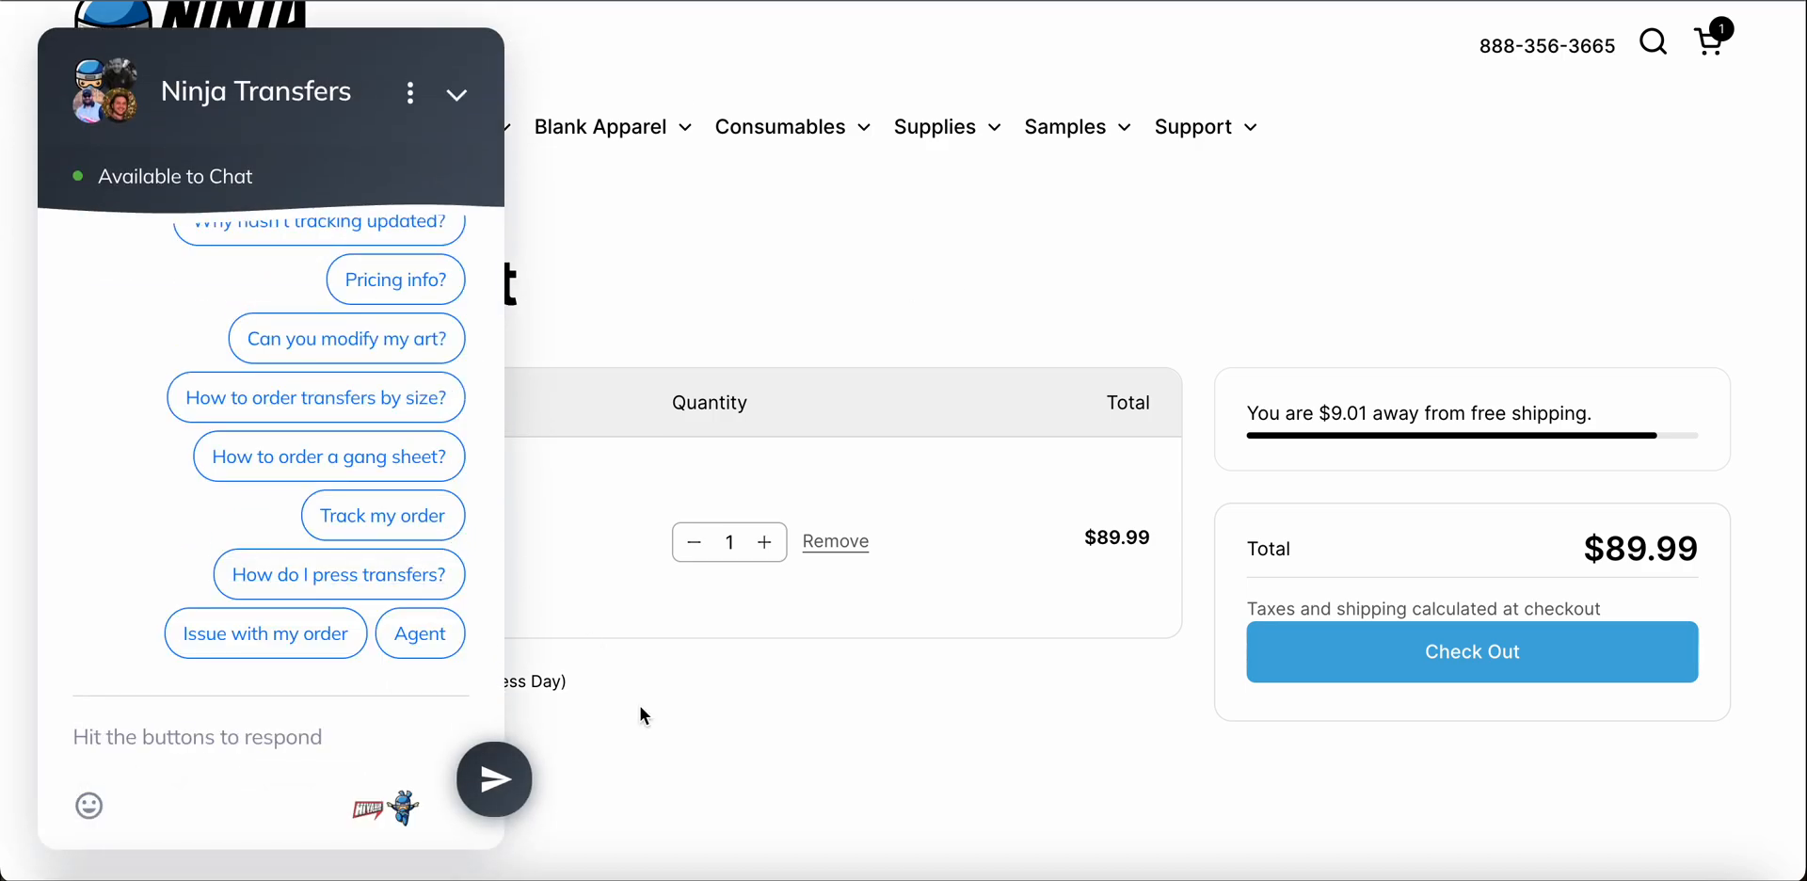
pyautogui.click(455, 101)
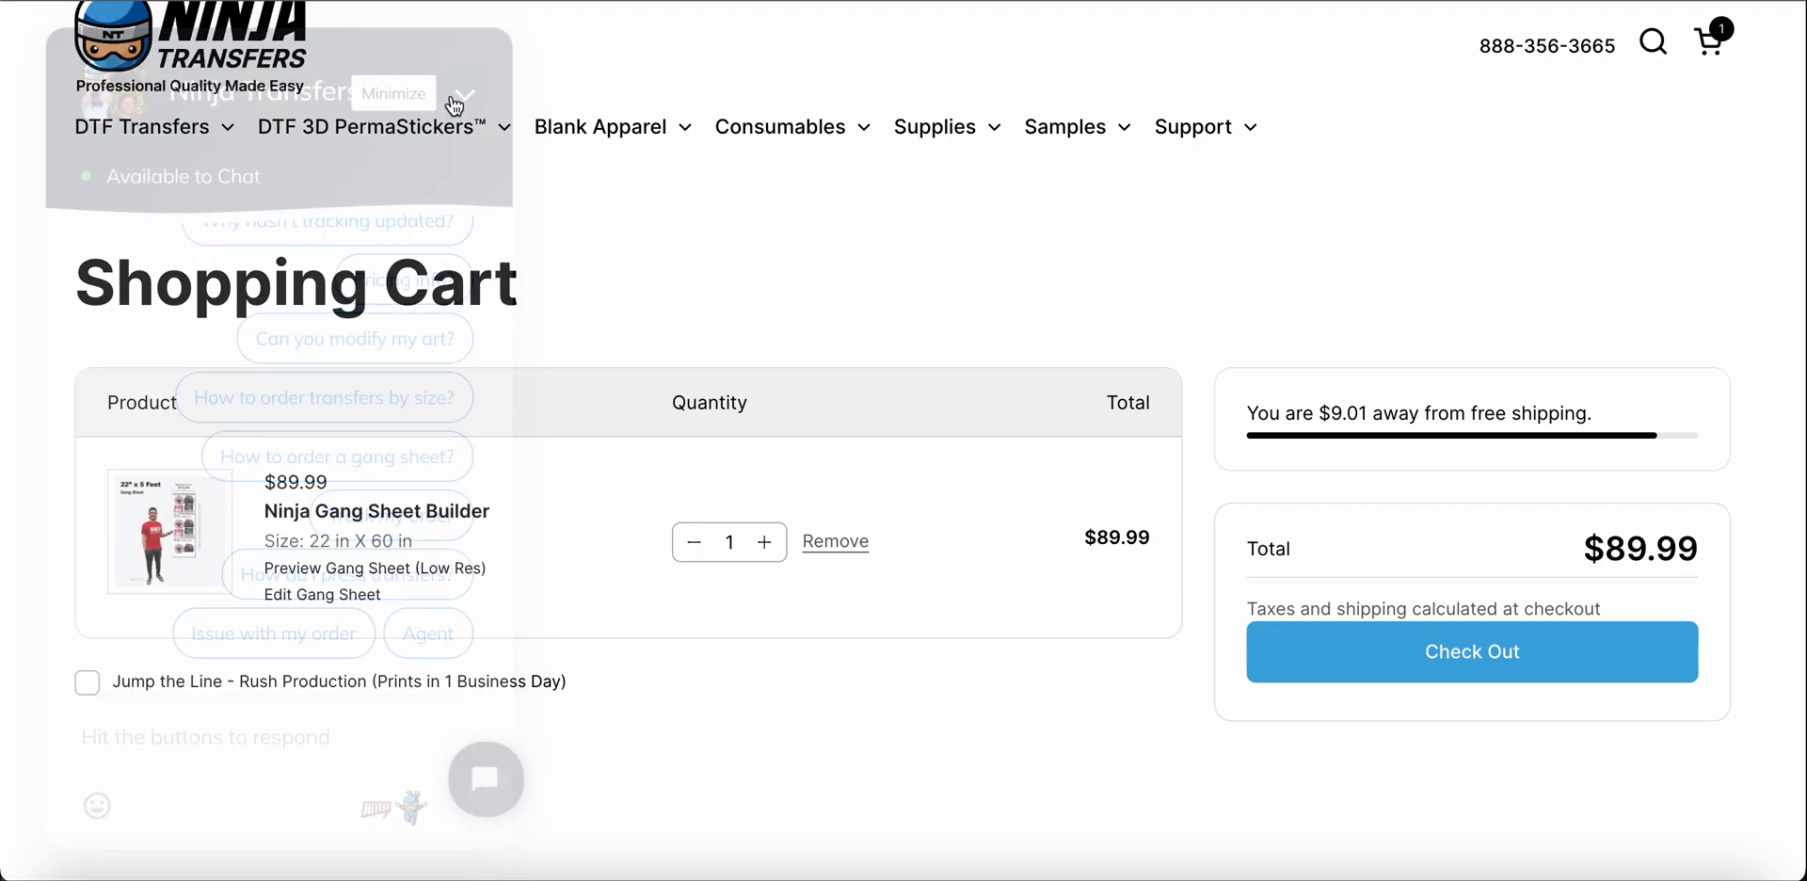